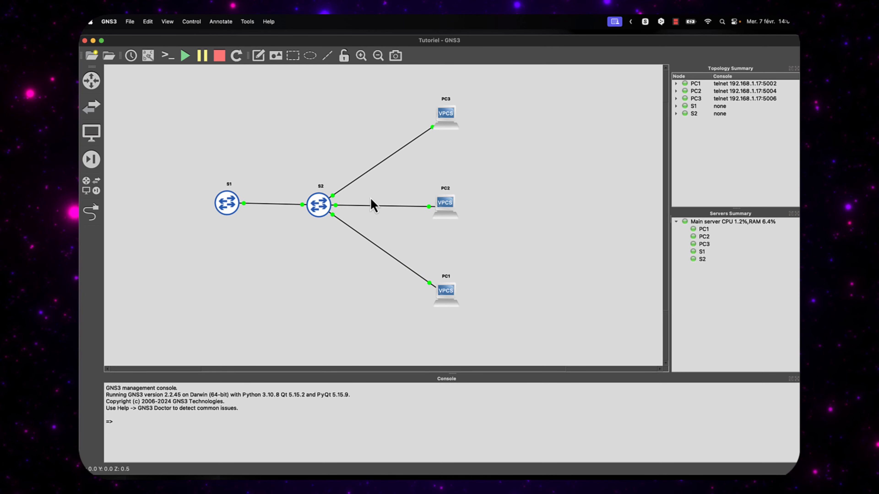
Inspect the port settings of switch S2 in its node properties and close them without changes.
right_click(224, 202)
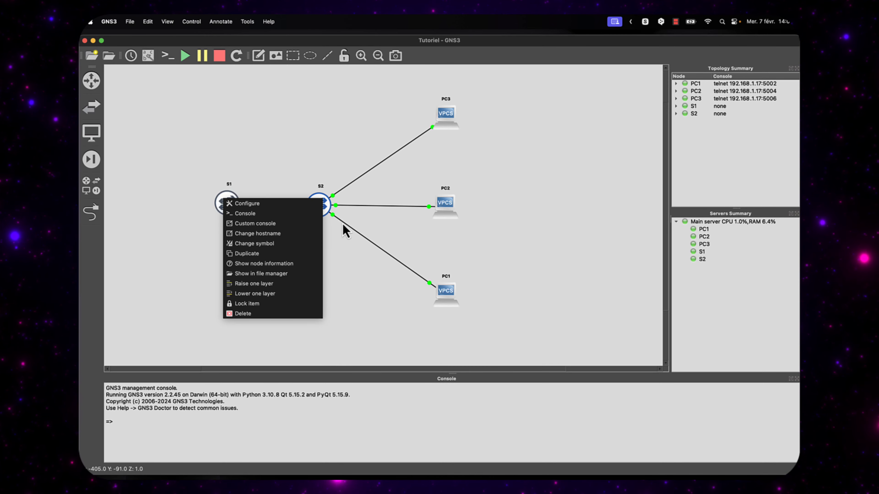
click(359, 222)
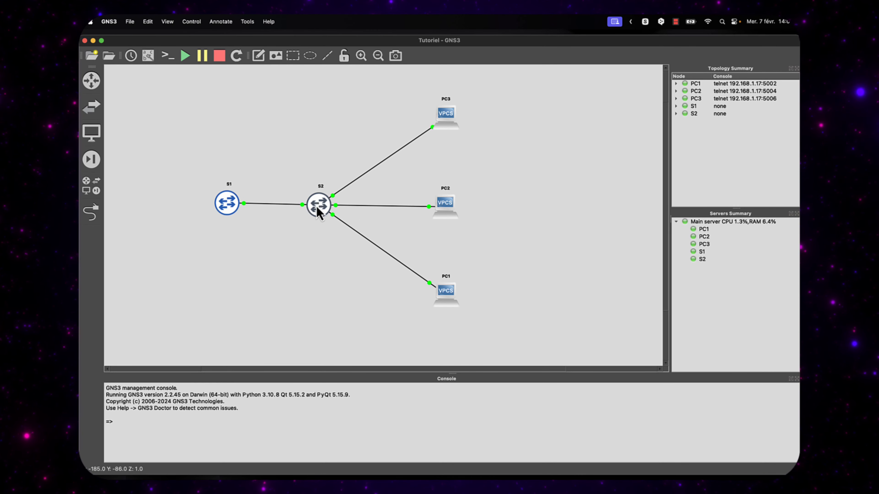
right_click(318, 210)
click(343, 237)
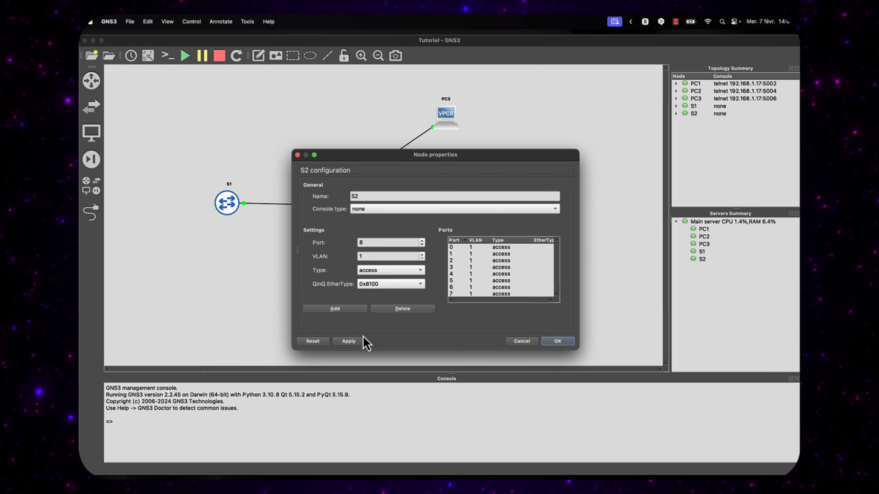
click(515, 341)
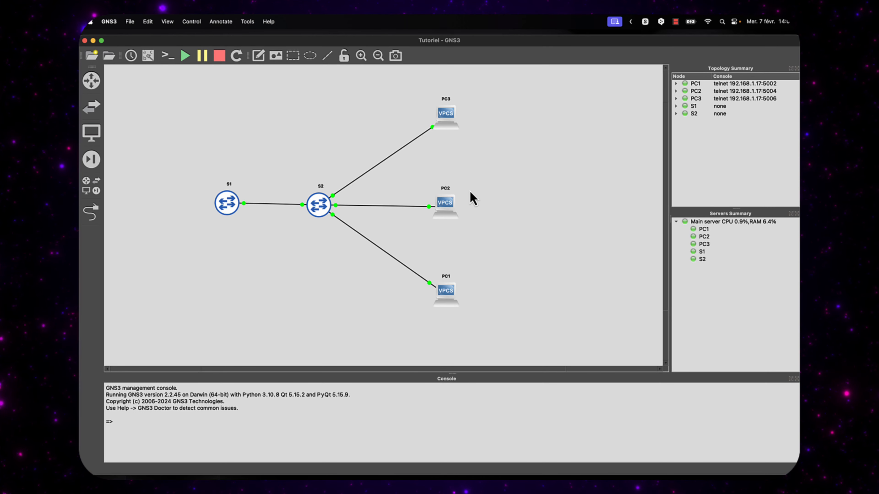
Switch to the VMware Fusion Player page in Chrome and examine its licence information and download packages.
mouse_move(696, 471)
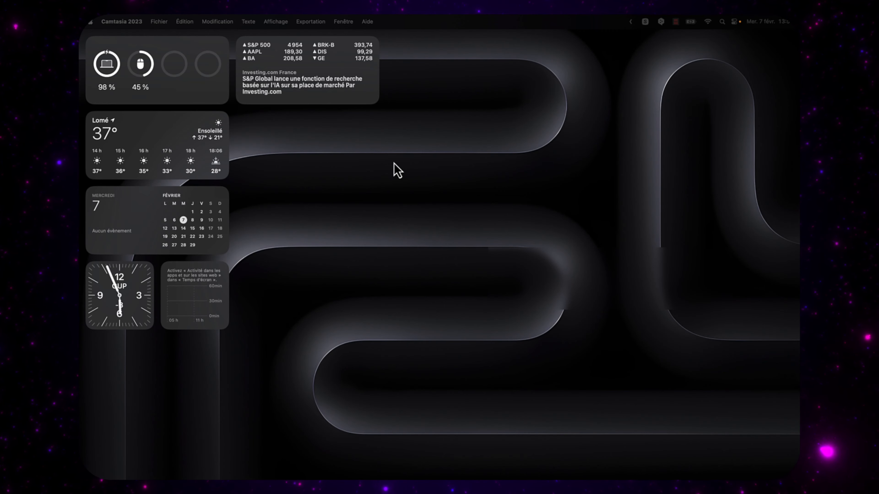
mouse_move(408, 486)
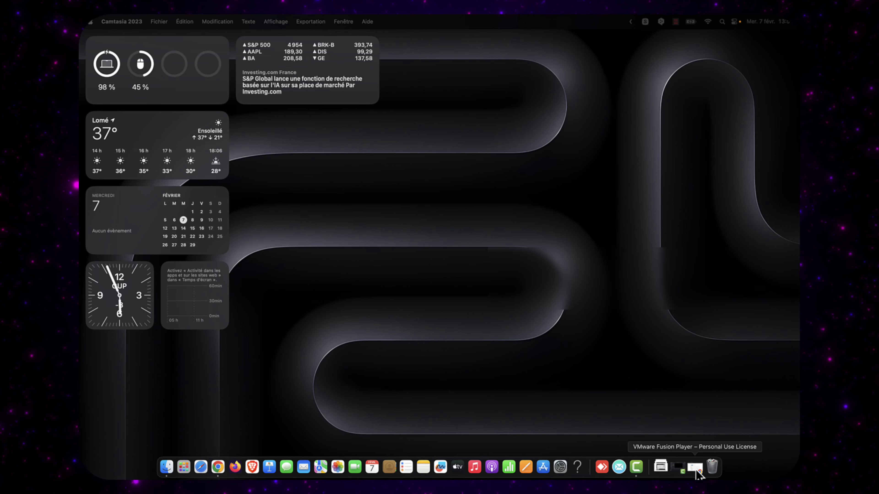
click(695, 468)
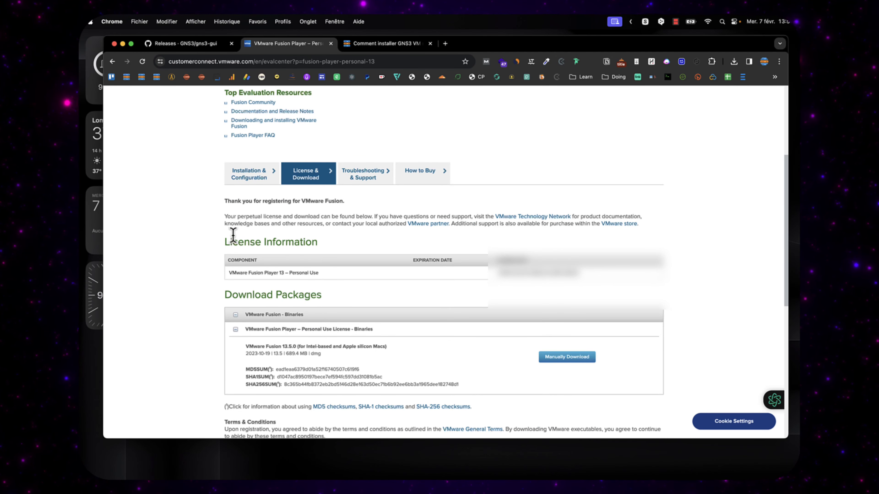
double_click(261, 297)
drag(260, 297, 307, 295)
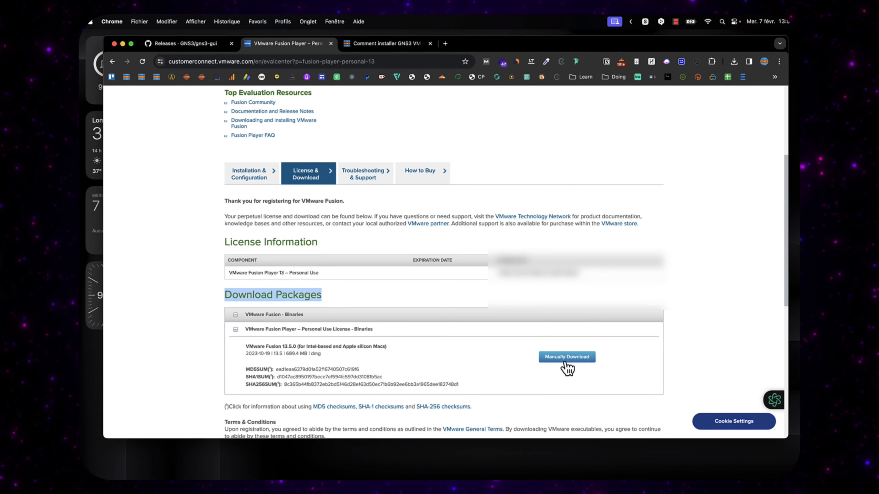
click(322, 280)
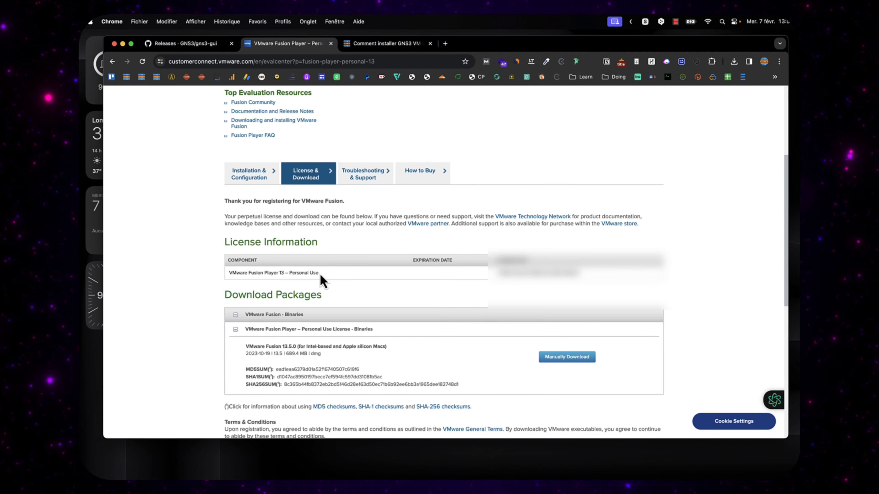
triple_click(293, 272)
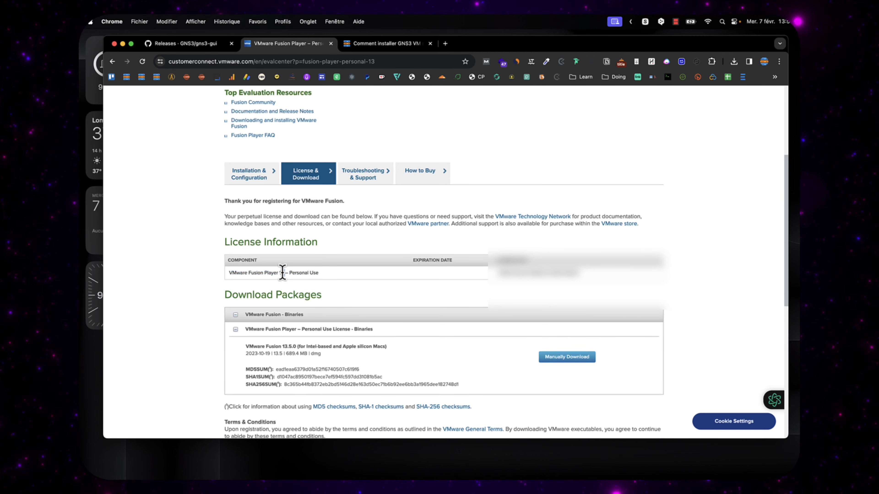
drag(499, 273, 573, 273)
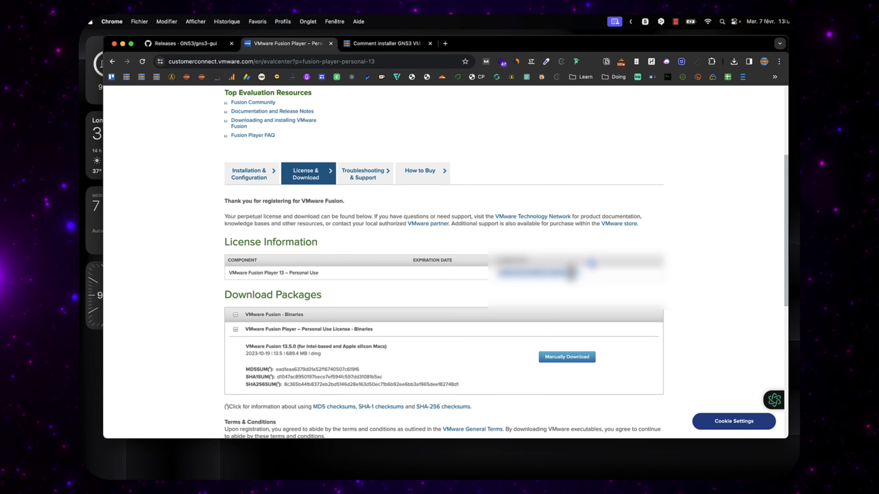
click(562, 273)
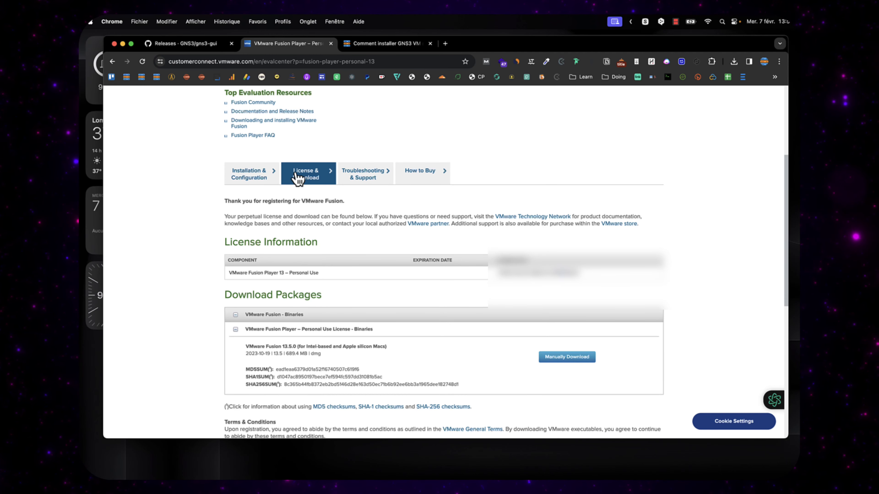
Examine the GNS3 2.2.45 release assets on GitHub, focusing on GNS3-2.2.45.dmg and GNS3.VM.ARM64.2.2.45.zip.
click(214, 44)
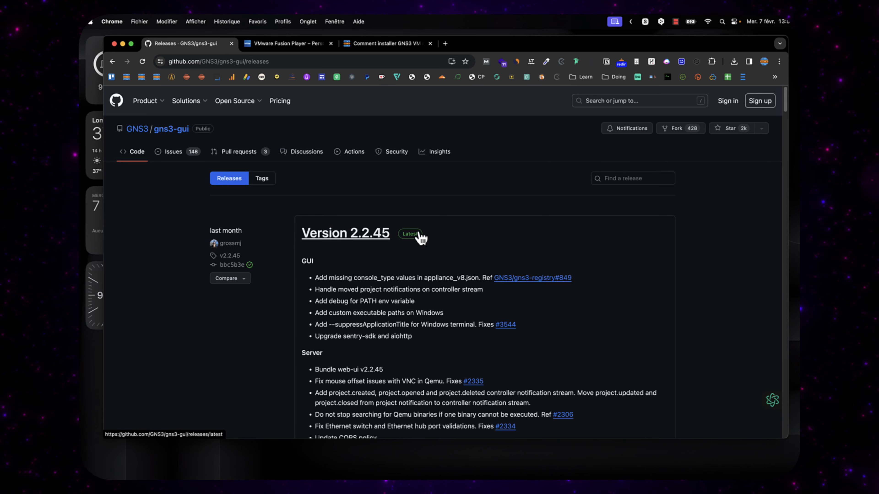
scroll(412, 277, down, 10)
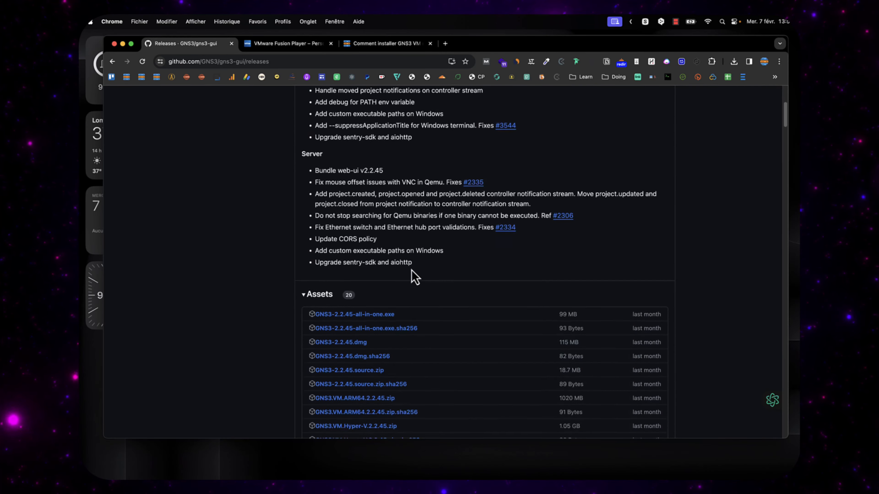
scroll(412, 270, up, 1)
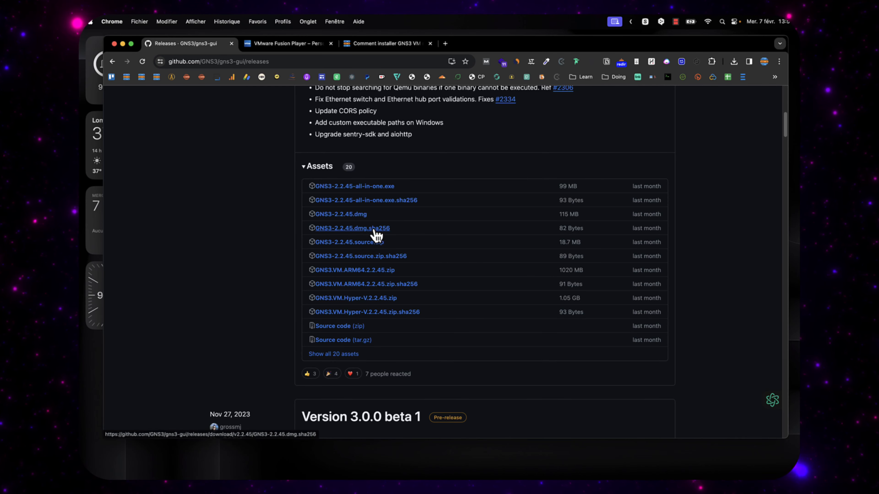
drag(373, 215, 334, 214)
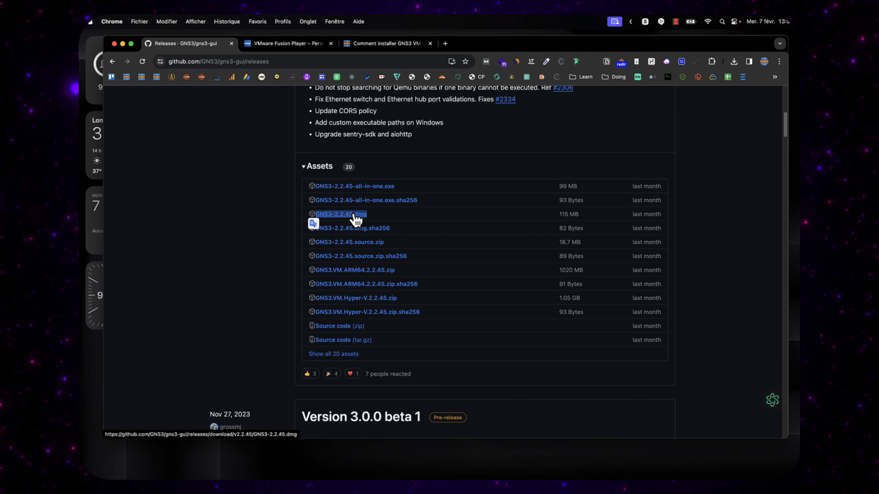
click(384, 223)
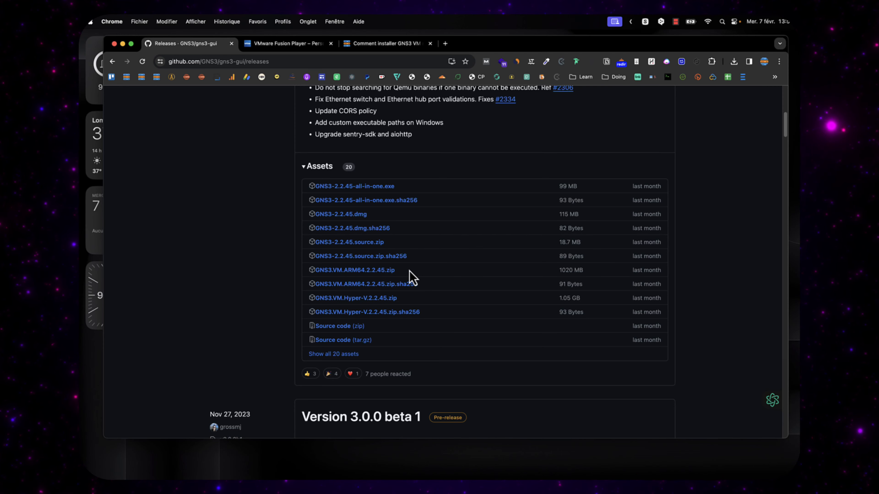
drag(409, 270, 315, 269)
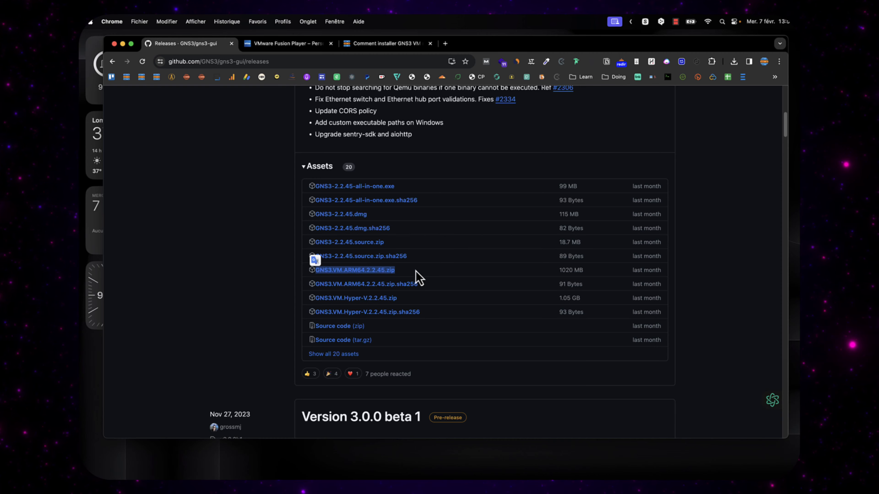
scroll(419, 278, up, 1)
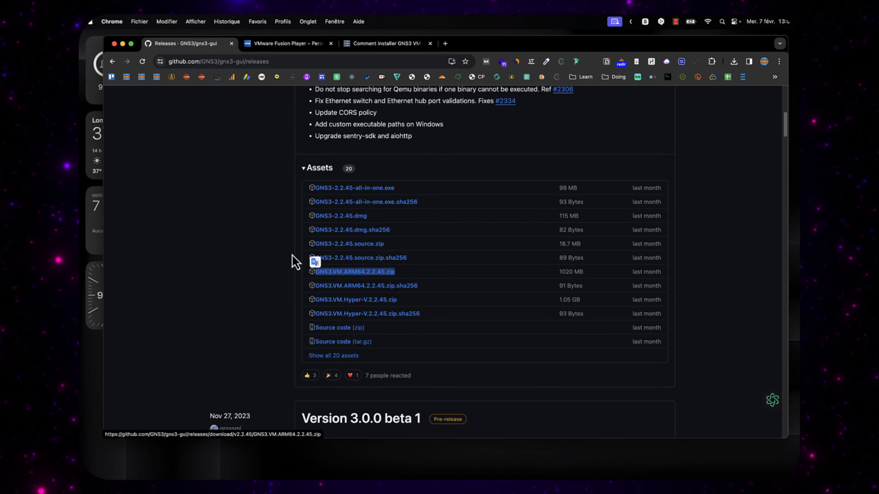
click(281, 255)
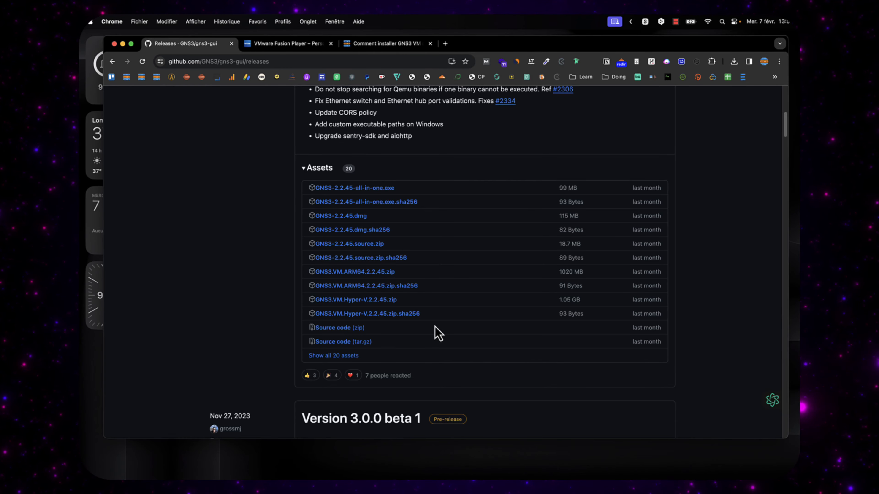
scroll(456, 326, up, 10)
scroll(457, 325, up, 1)
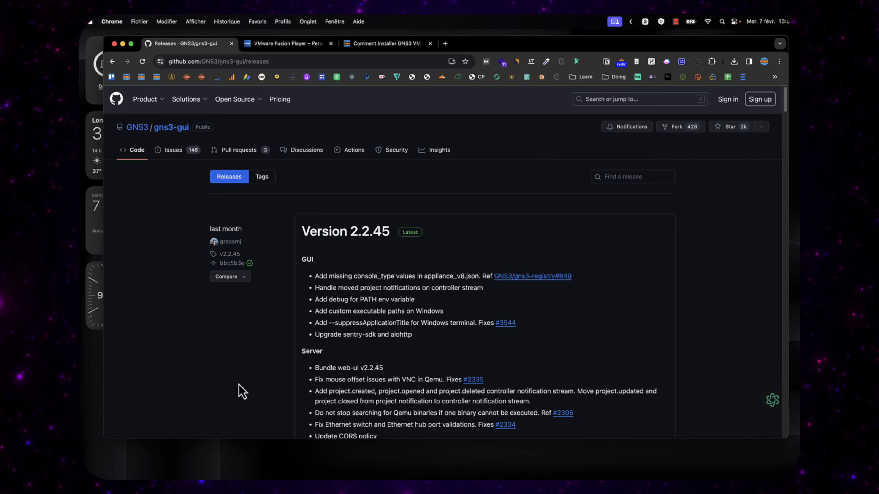
Find and launch VMware Fusion, and dismiss its installation method assistant.
click(192, 467)
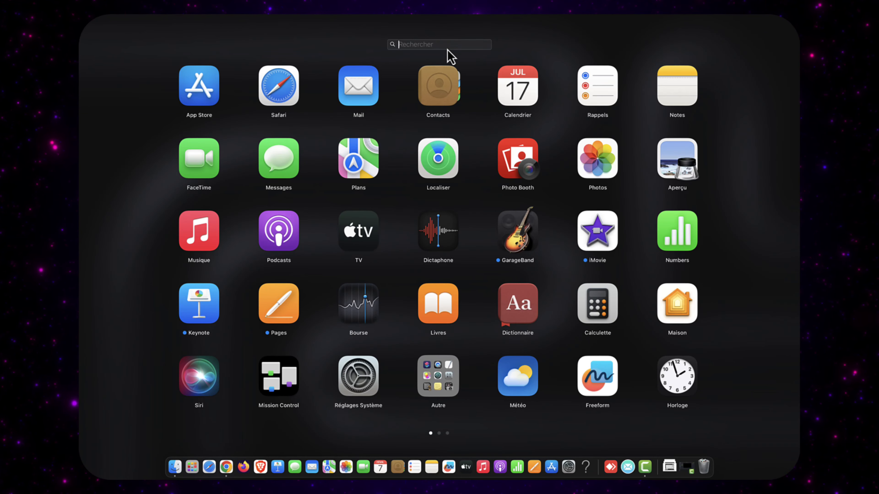
text(fus)
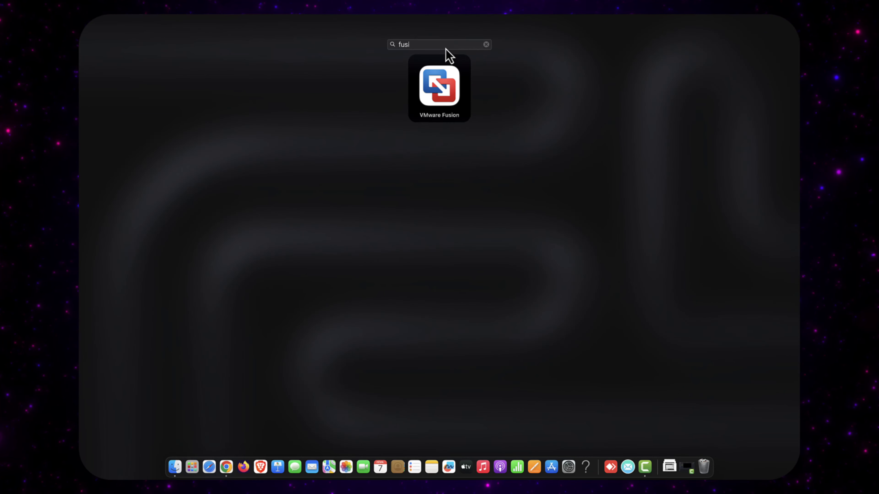
text(i)
click(429, 95)
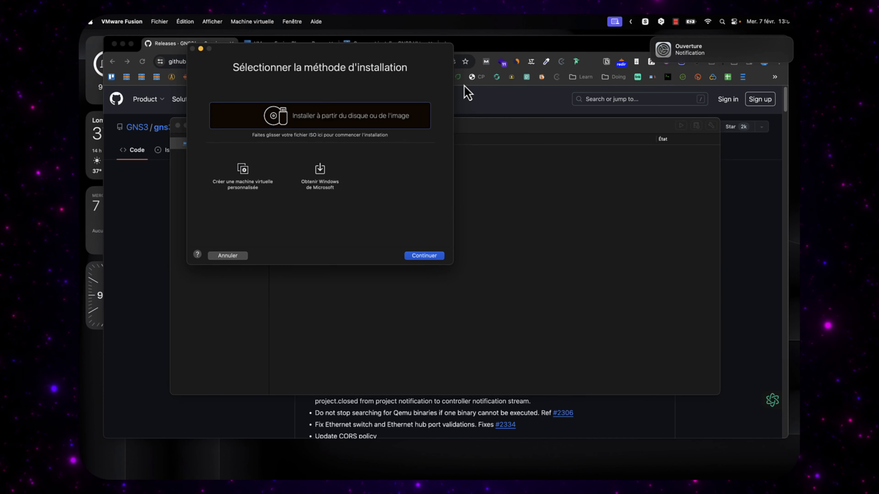
click(228, 256)
Minimize the browser window and reposition the VMware Fusion virtual machine library window.
click(123, 44)
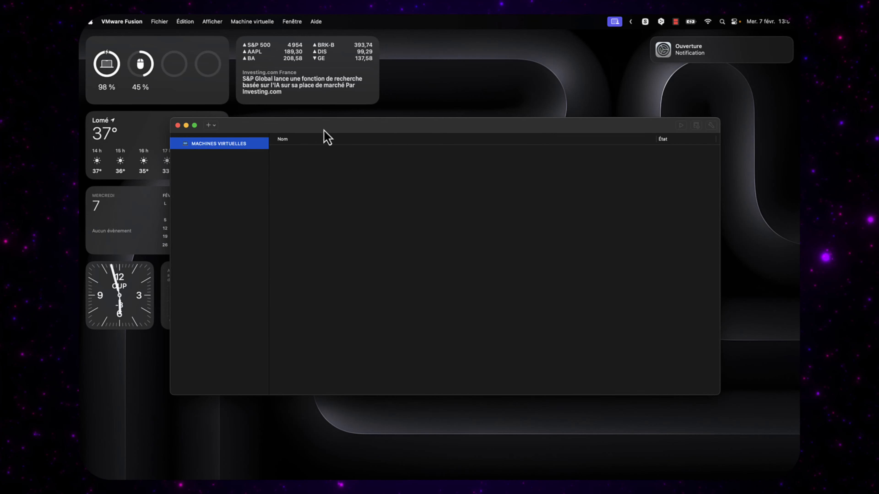
drag(356, 138, 370, 130)
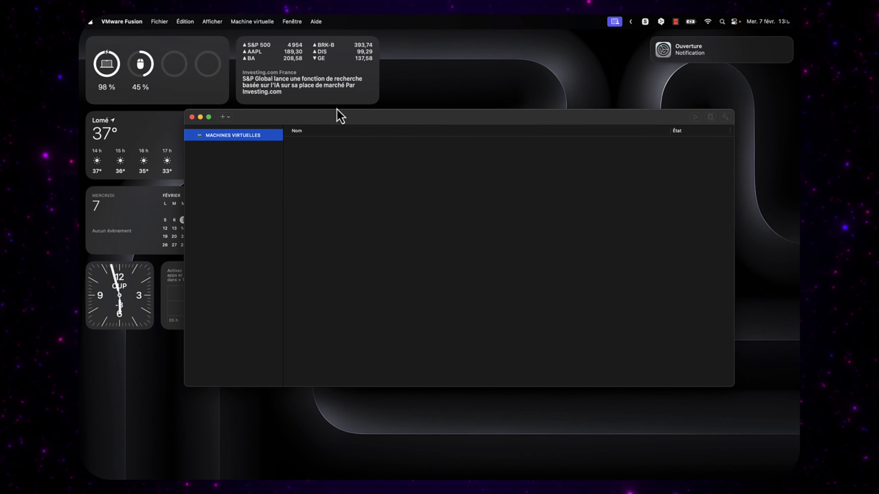
click(225, 119)
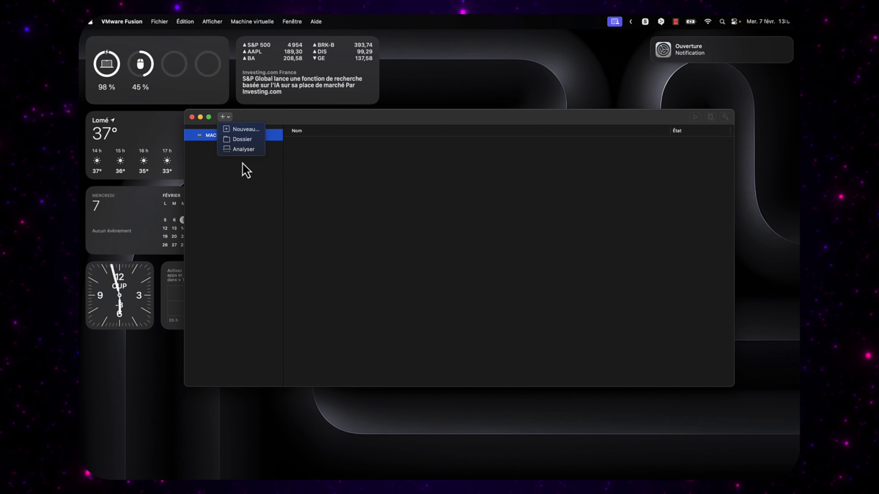
click(320, 194)
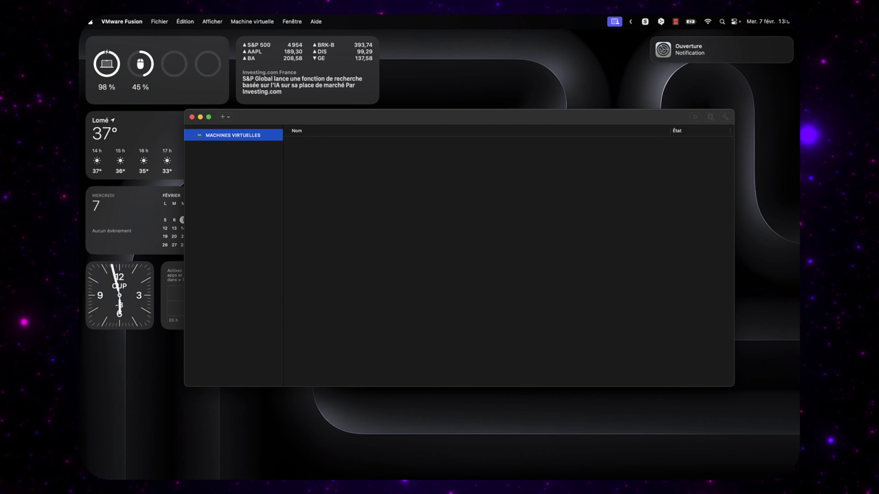
Extract GNS3.VM.ARM64.2.2.45.zip in the Finder downloads folder, view the extracted folder's disk files, and minimize the Finder window.
click(167, 474)
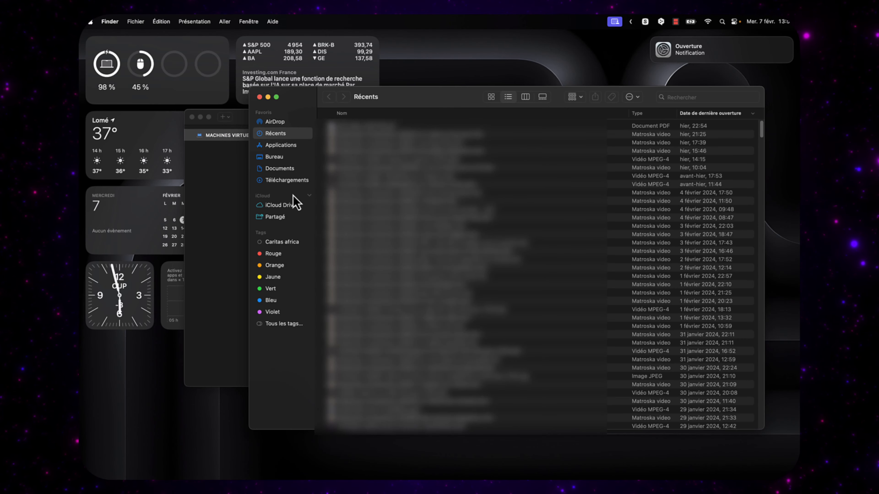
click(290, 183)
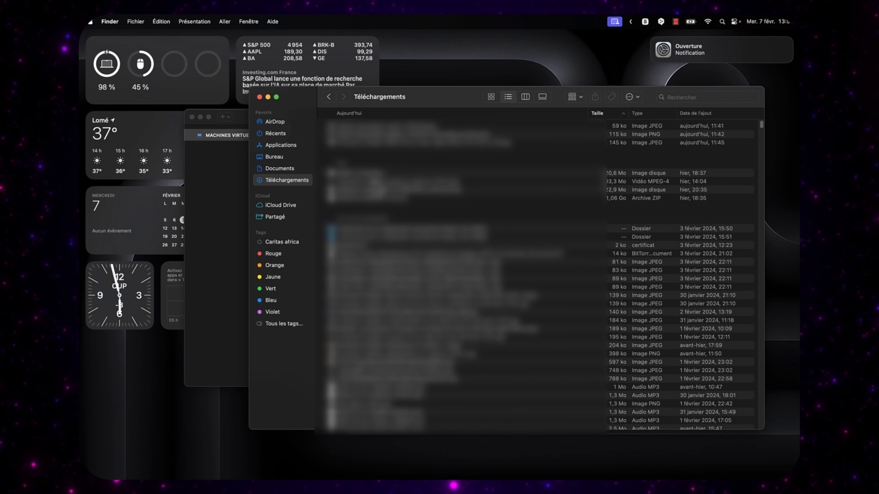
click(387, 199)
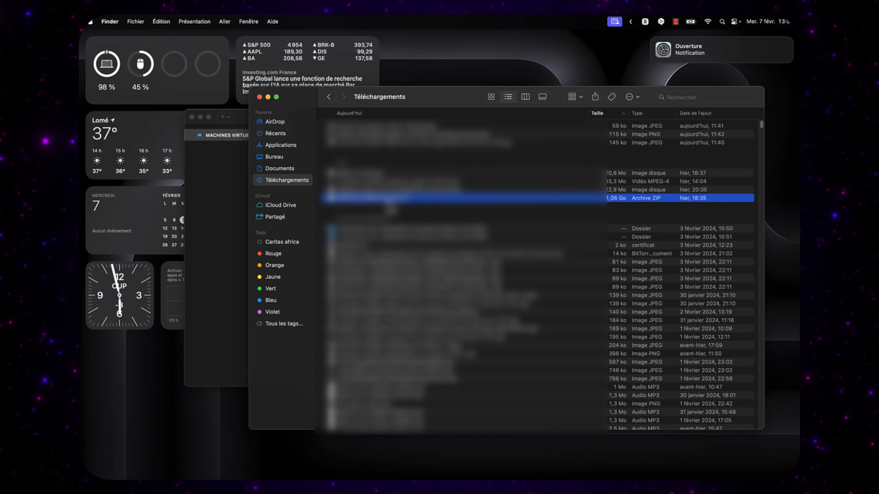
double_click(389, 200)
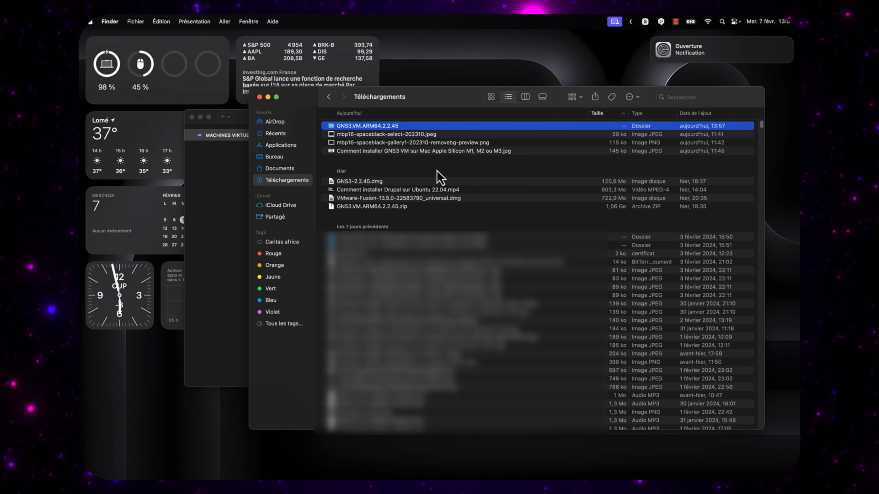
double_click(394, 127)
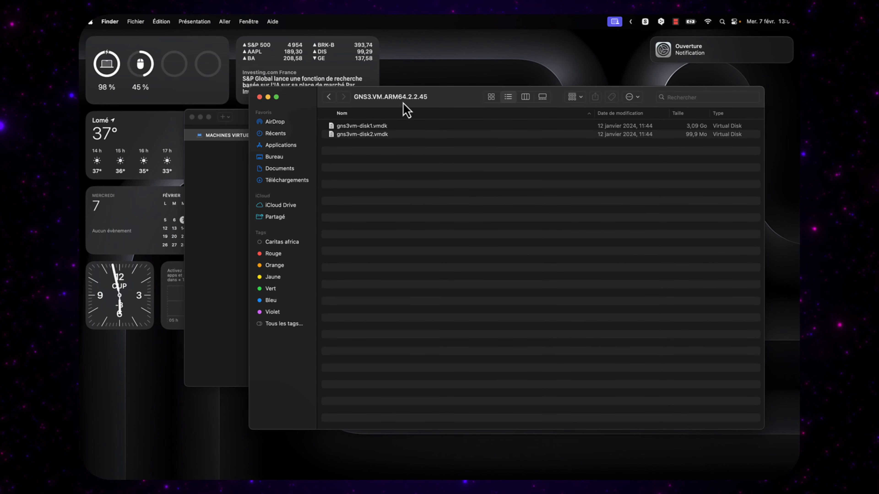
click(268, 97)
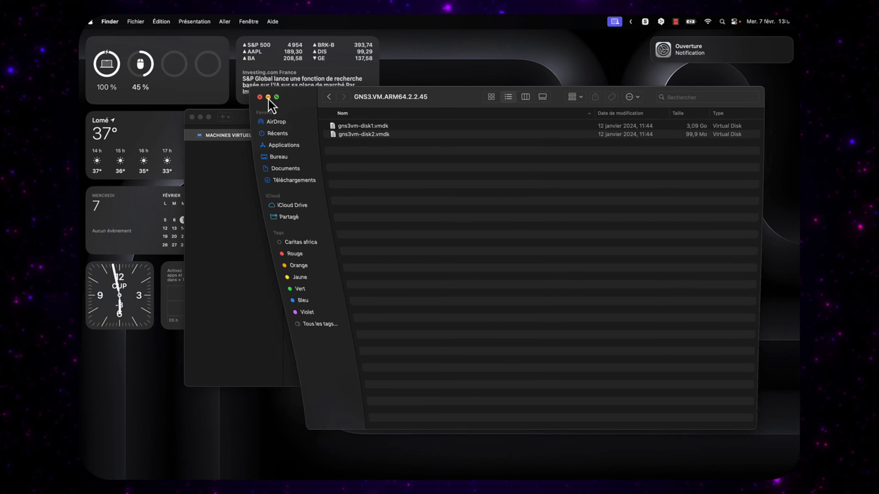
Start a new custom virtual machine with Linux ARM Ubuntu 64-bit as its operating system and proceed to the virtual disk choice.
click(226, 117)
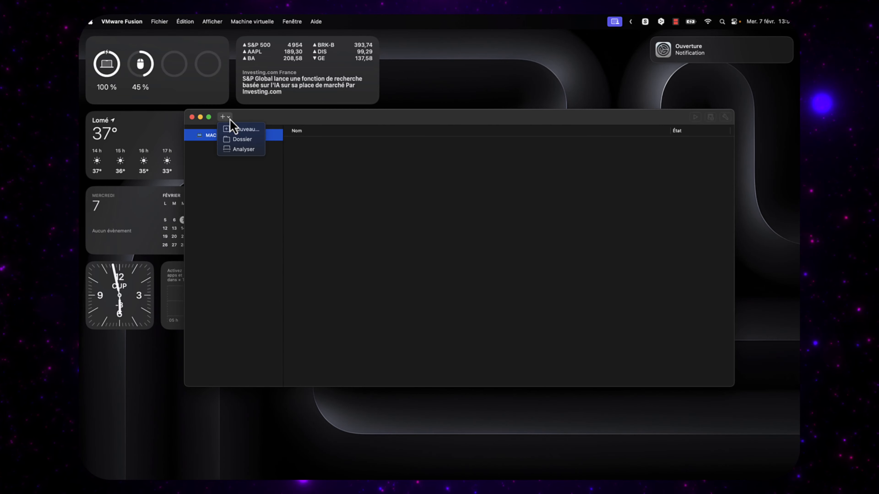
click(246, 129)
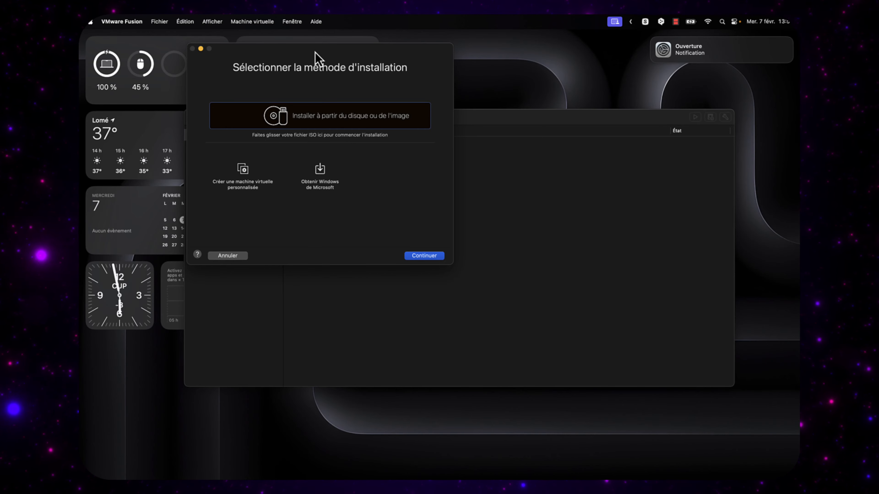
drag(280, 75, 329, 80)
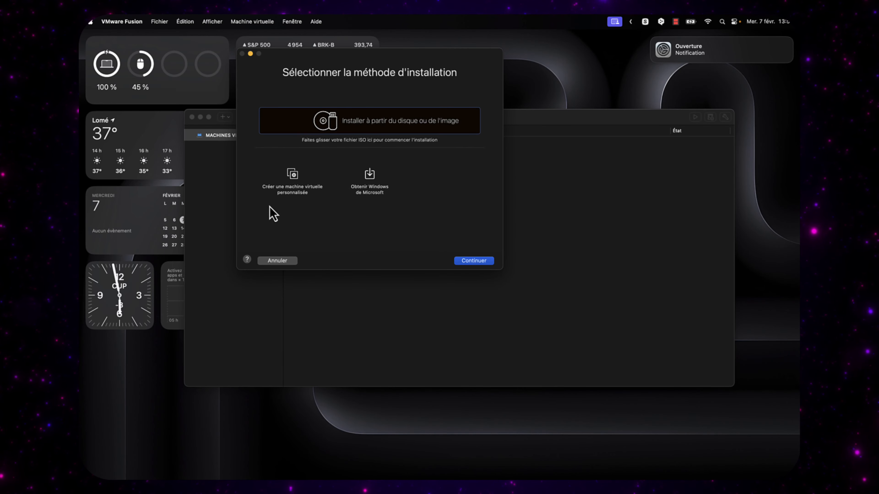
click(294, 190)
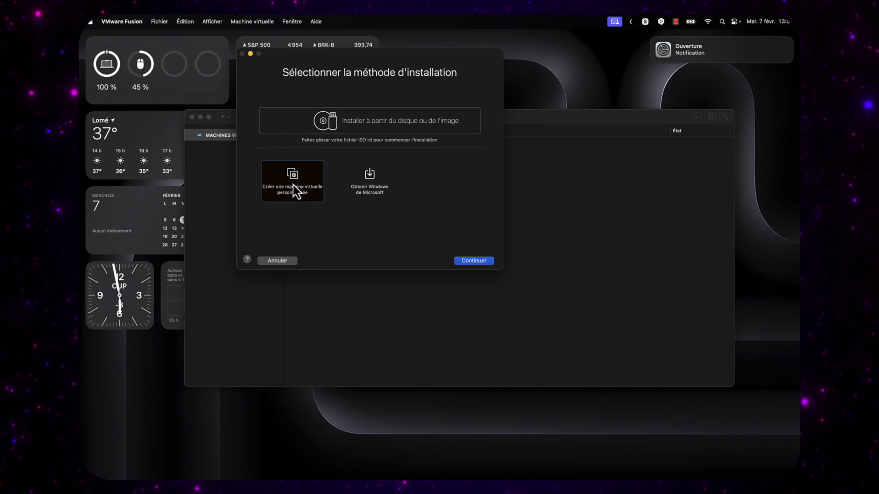
click(482, 263)
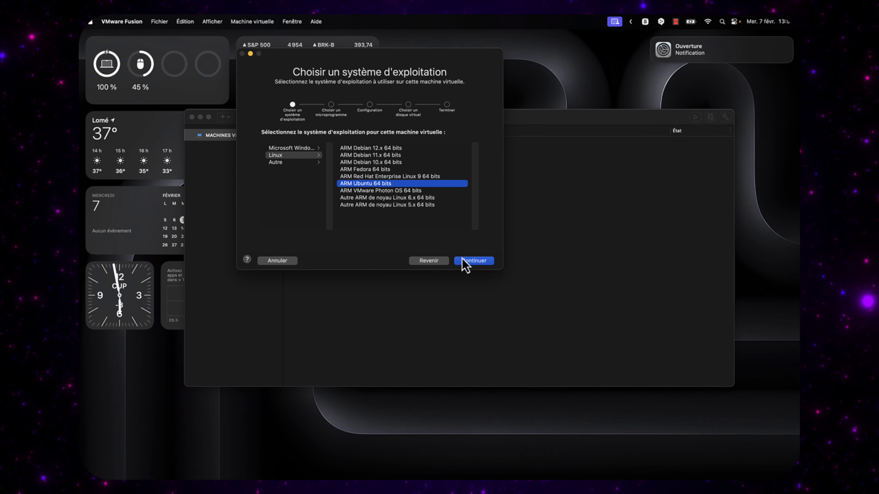
click(466, 266)
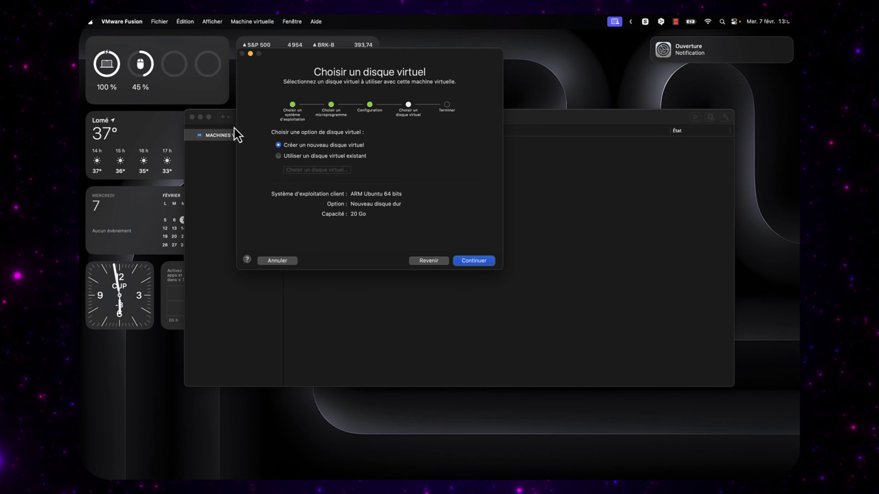
Use a separate copy of the existing virtual disk gns3vm-disk1.vmdk from the downloaded GNS3.VM.ARM64.2.2.45 folder for the virtual machine.
click(279, 156)
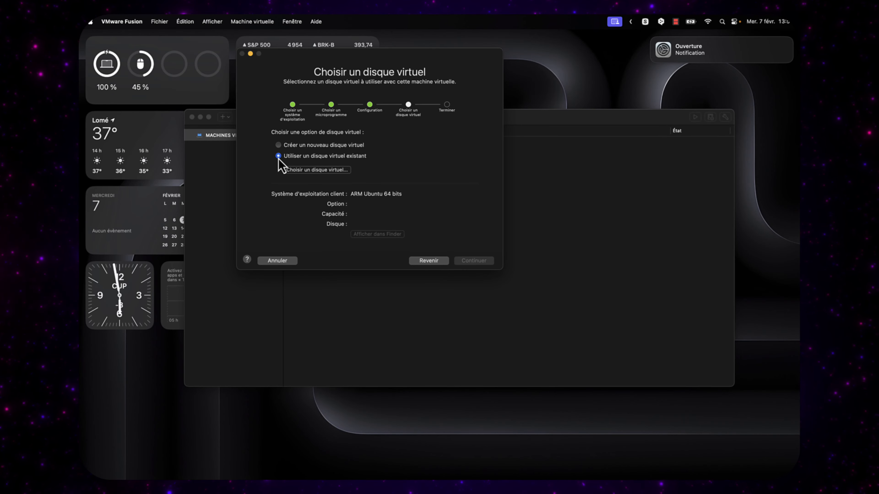
click(338, 173)
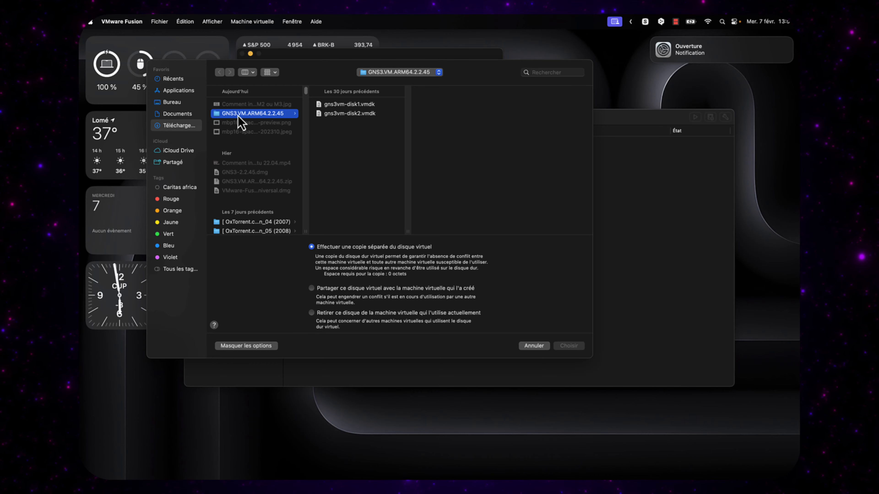
click(190, 127)
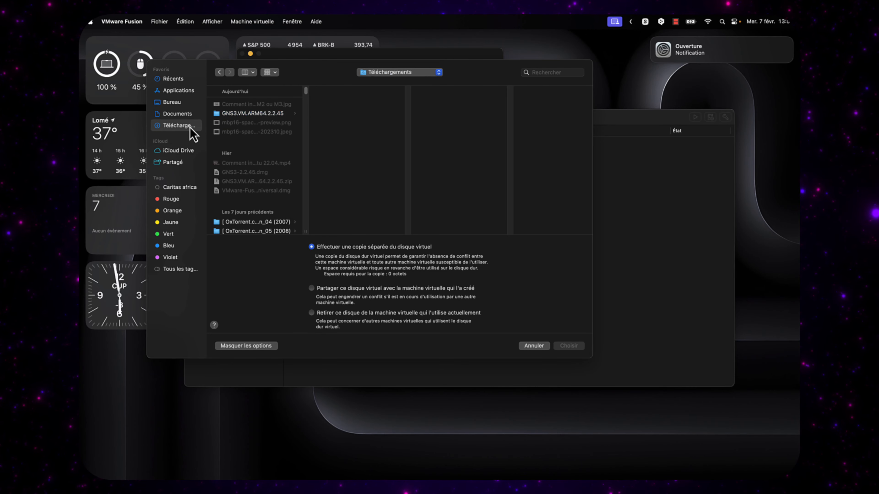
click(269, 113)
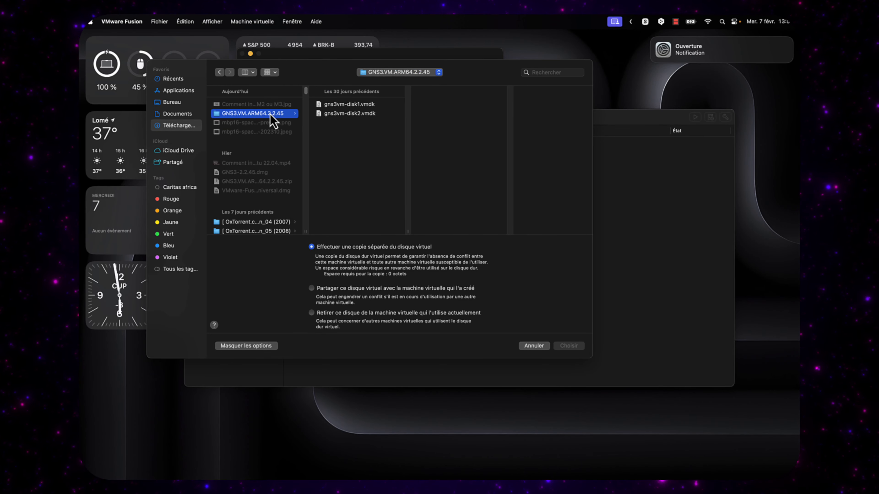
click(361, 106)
click(361, 106)
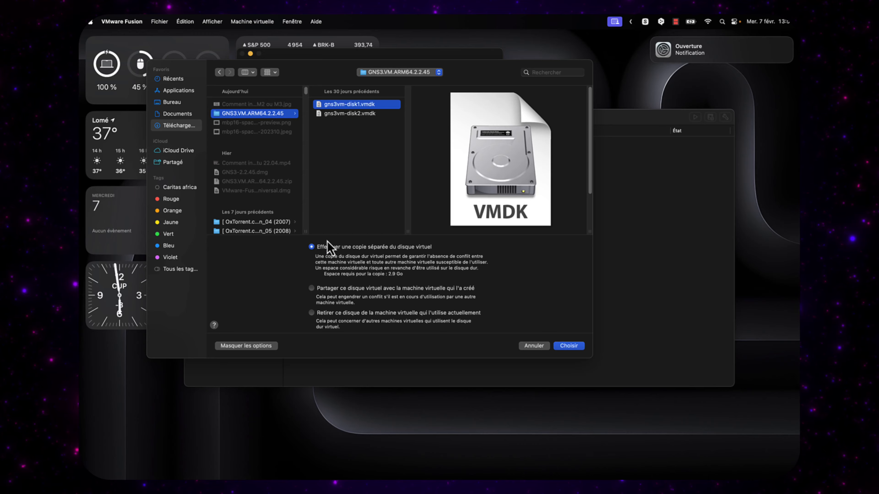
click(569, 347)
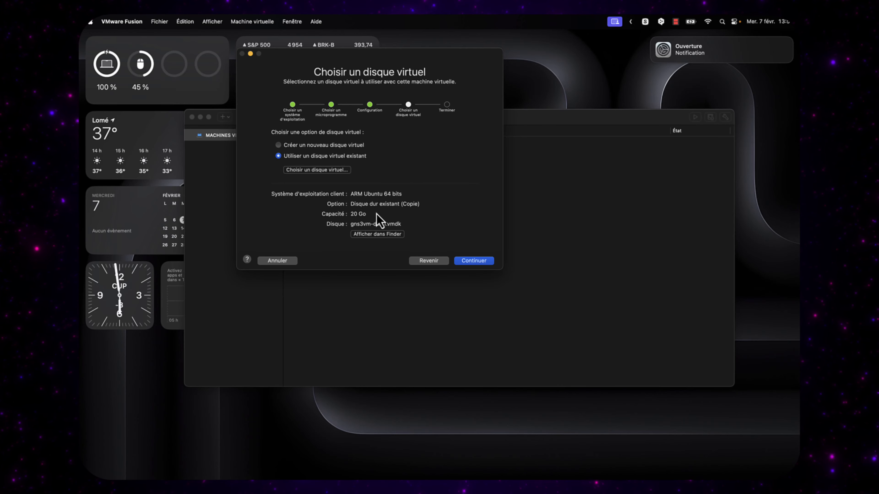
click(474, 260)
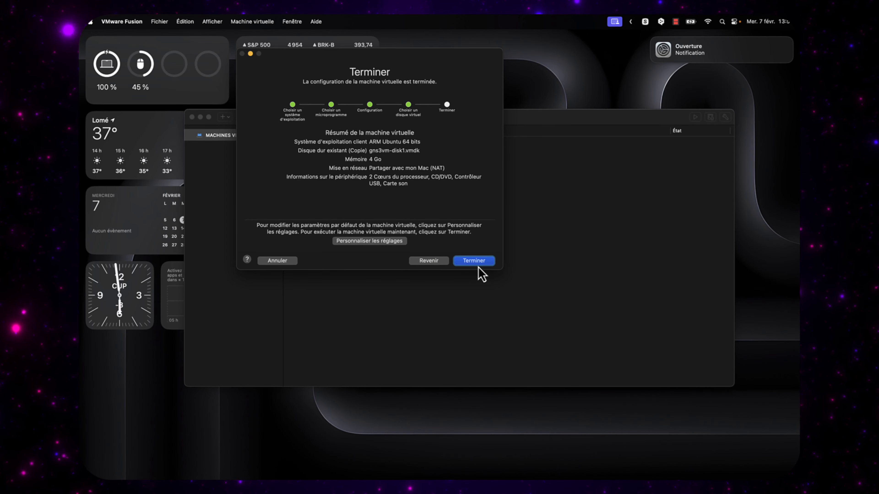
Choose to customize the new virtual machine's settings and save it as VM GNS3 in the Machines virtuelles folder.
click(394, 241)
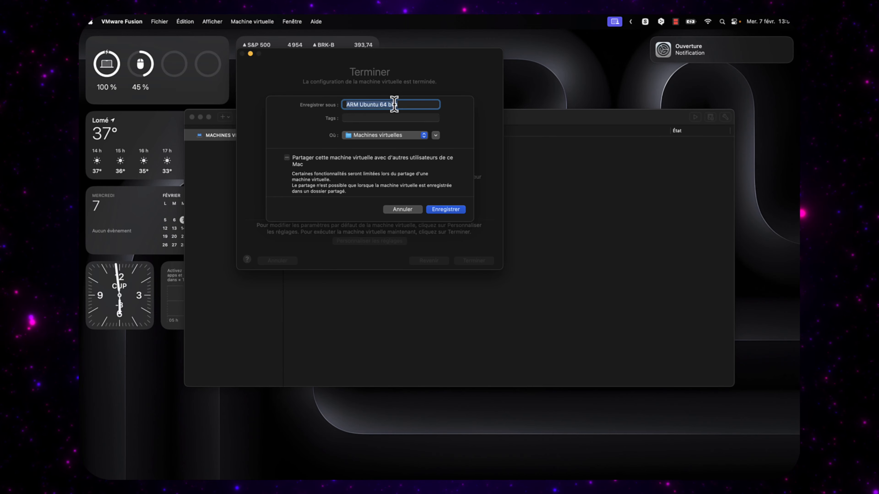
text(vm)
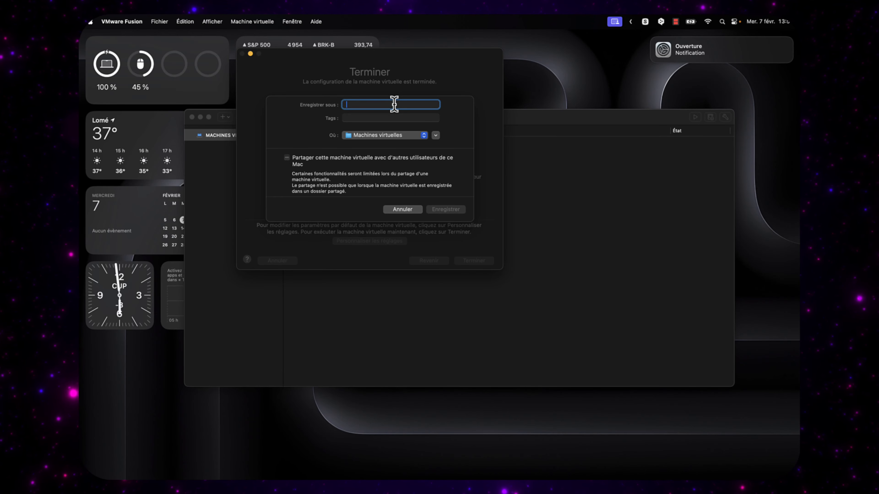
text(VM GNS3)
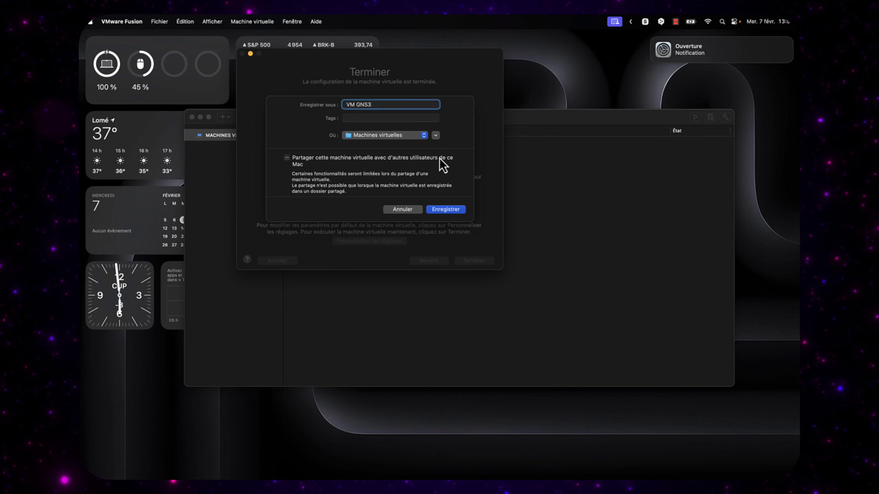
click(446, 209)
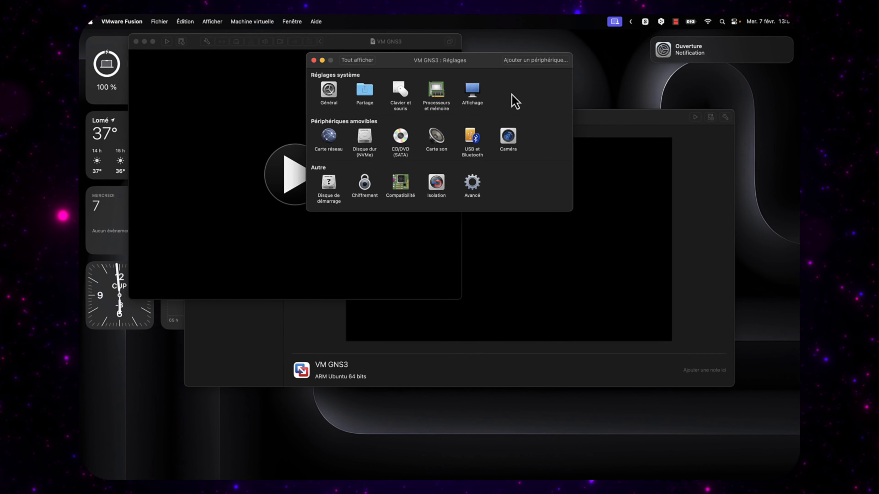
Set the VM GNS3 processor allocation to 5 cores.
click(441, 100)
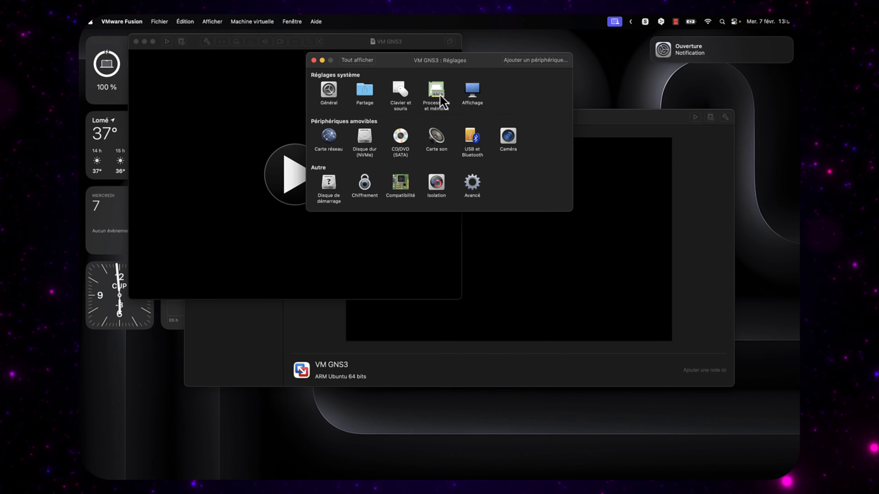
click(409, 98)
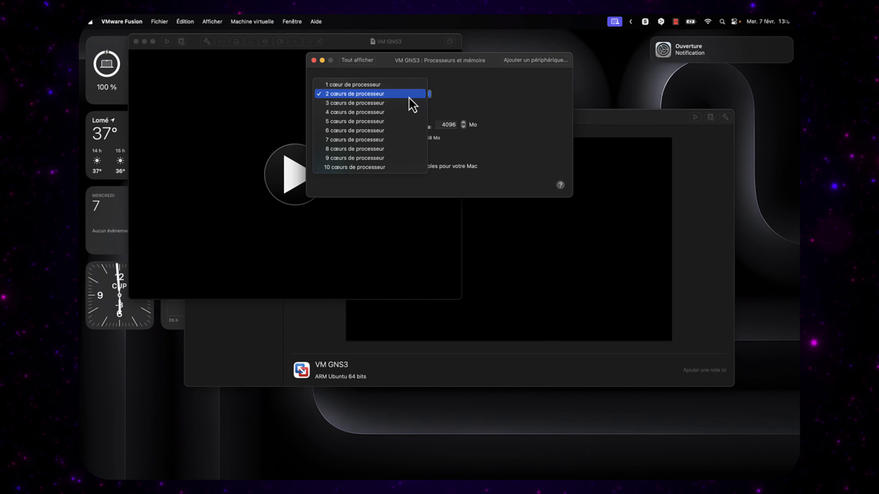
click(391, 121)
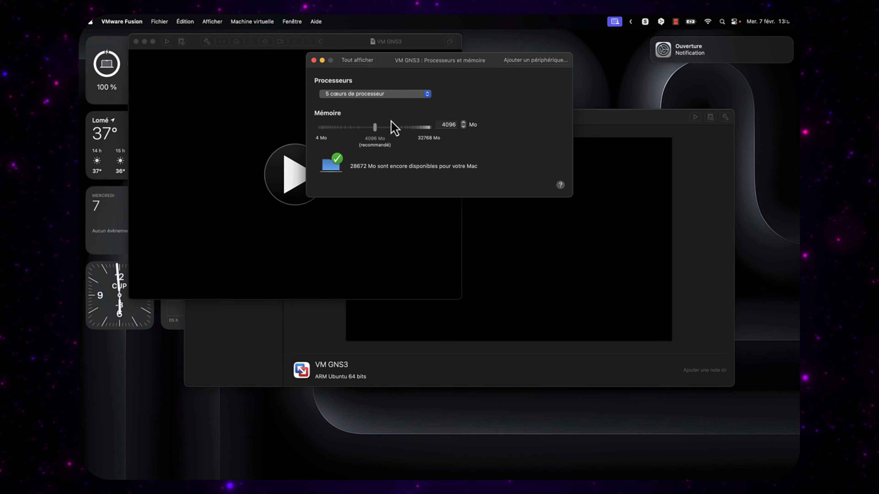
Try 6 processor cores for VM GNS3 and return the allocation to 5 cores.
click(372, 97)
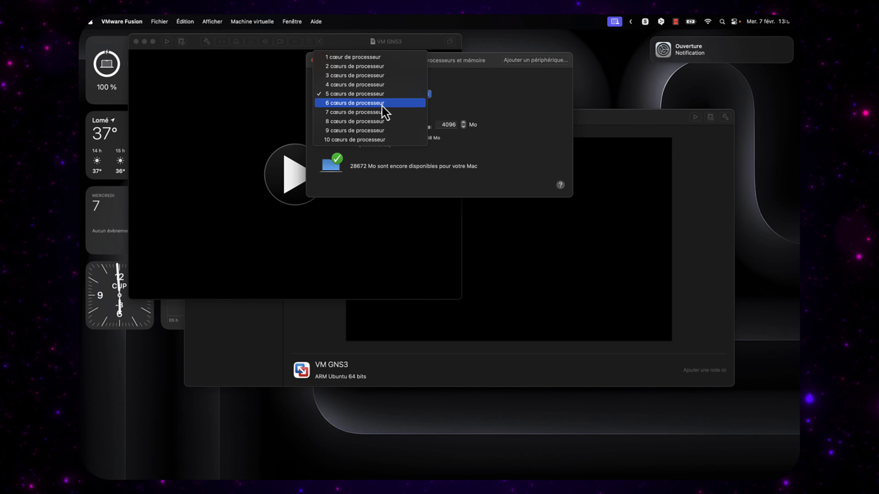
click(382, 104)
click(386, 95)
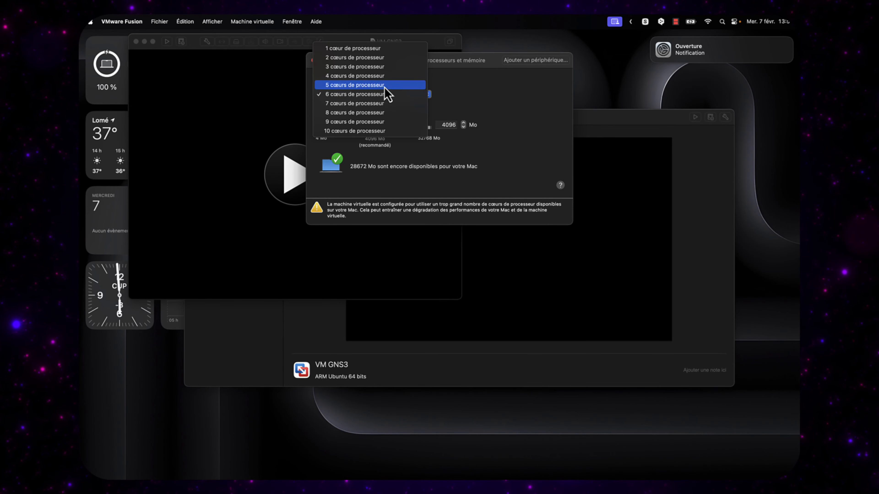
click(386, 92)
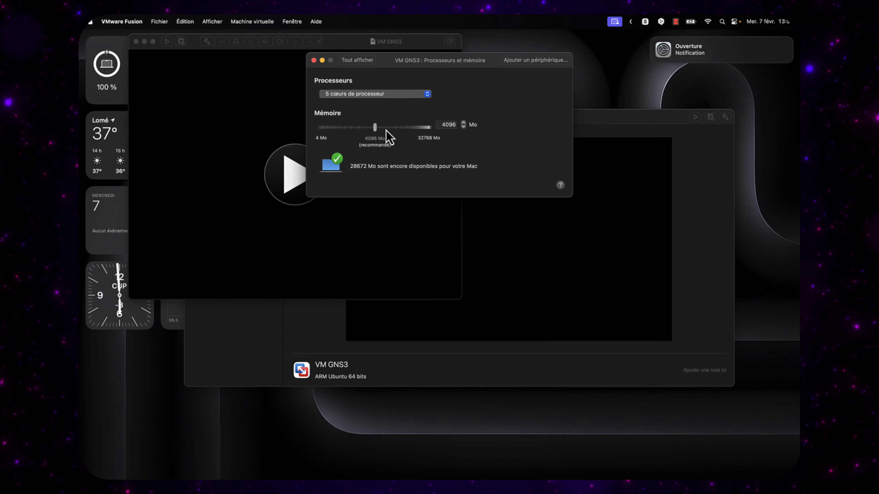
Set the VM GNS3 memory to 8192 MB and return to the settings overview.
drag(376, 131, 413, 130)
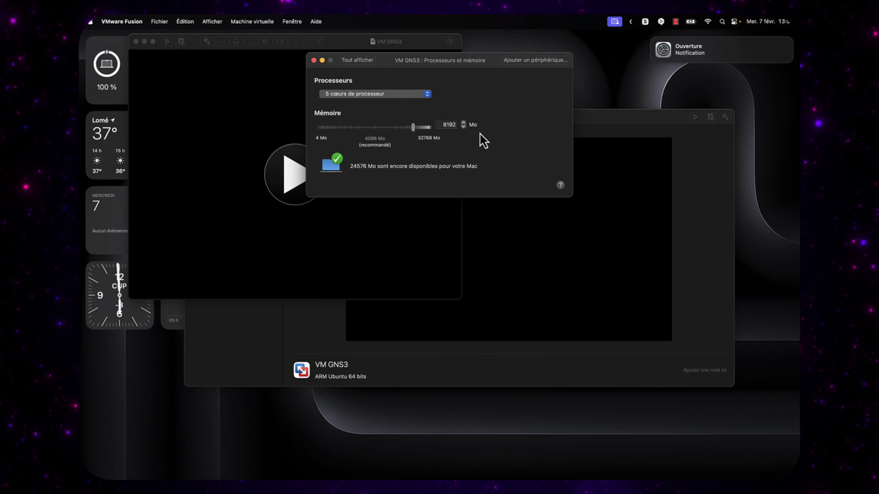
click(358, 60)
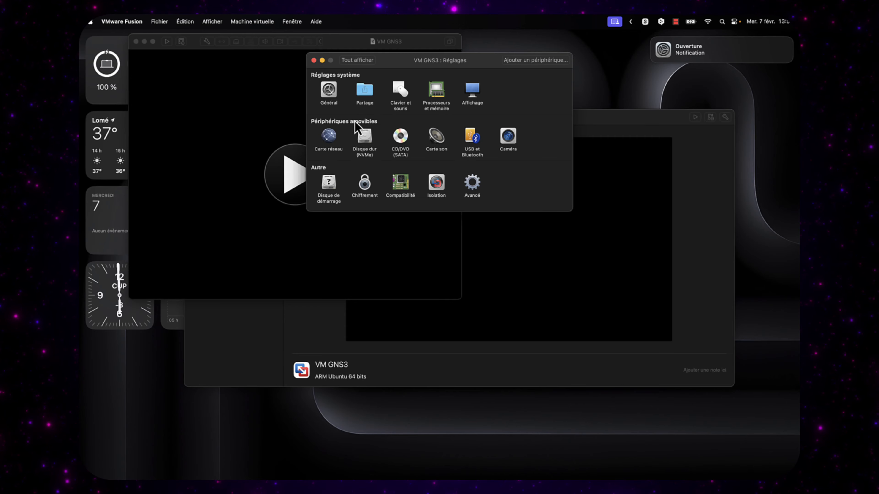
Configure the VM GNS3 network adapter for bridged networking over Wi-Fi and return to the settings overview.
click(328, 139)
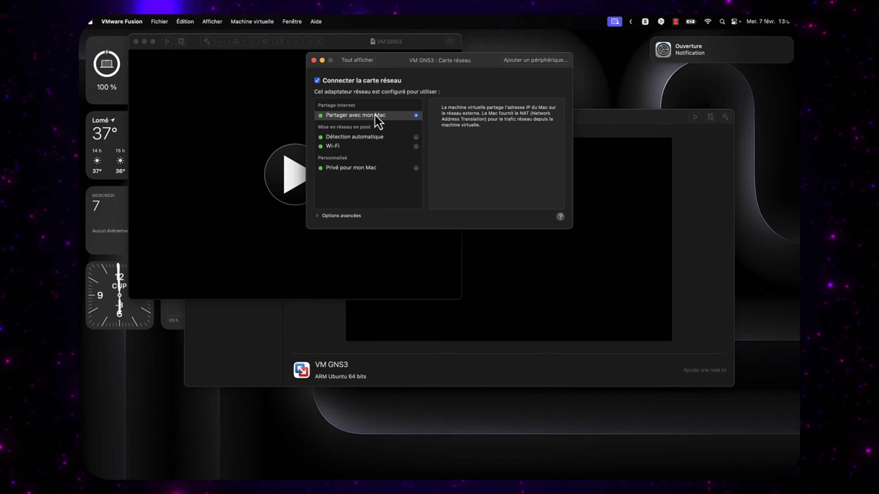
click(402, 148)
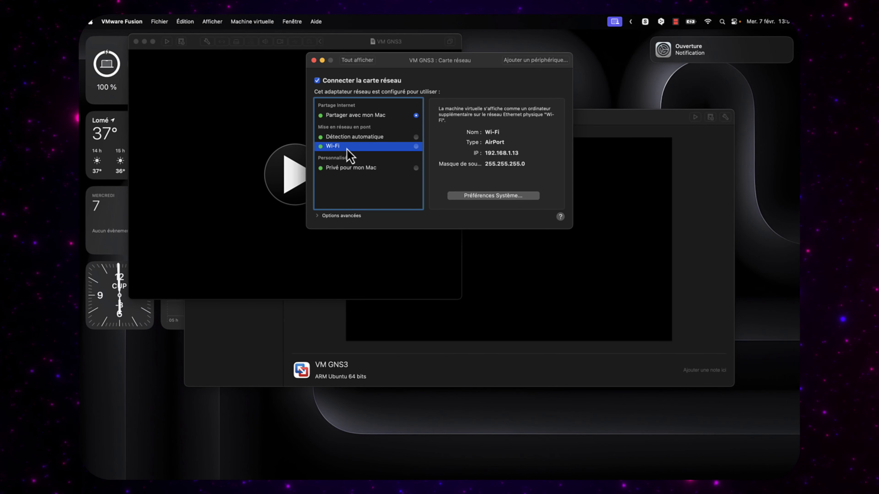
click(415, 147)
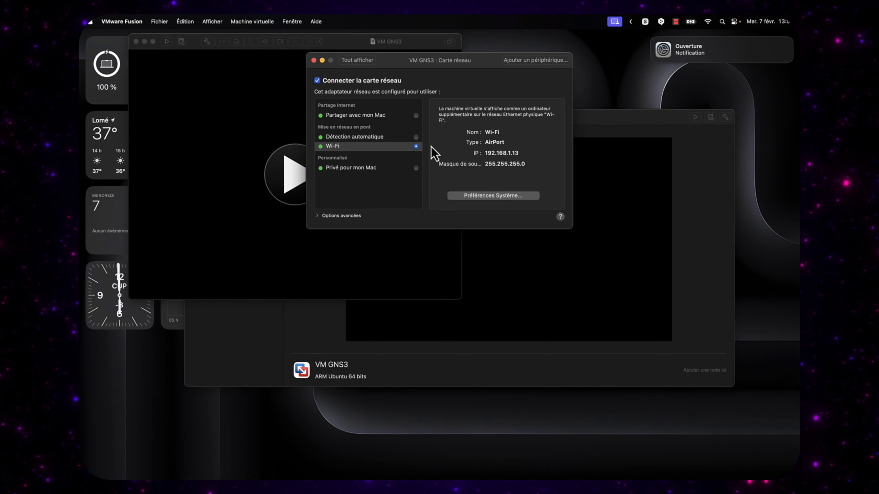
click(356, 60)
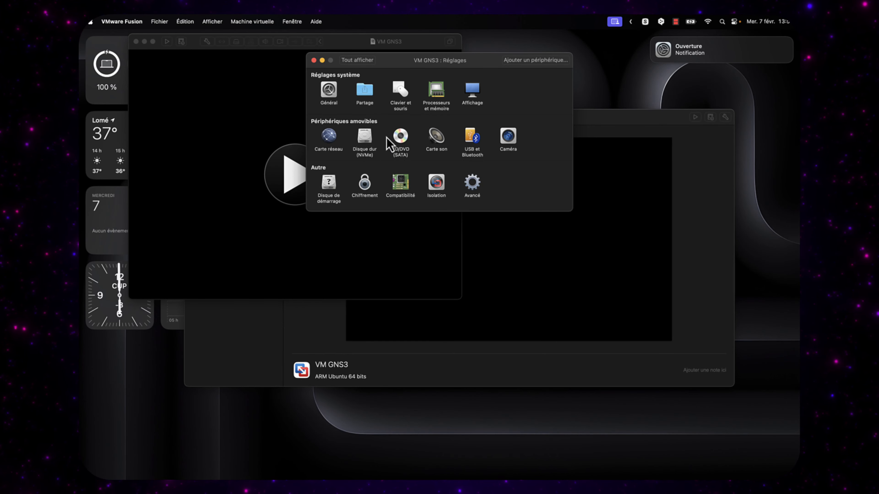
Add gns3vm-disk2.vmdk from the downloaded GNS3.VM.ARM64.2.2.45 folder to VM GNS3 as an existing hard disk, using a separate copy.
click(365, 139)
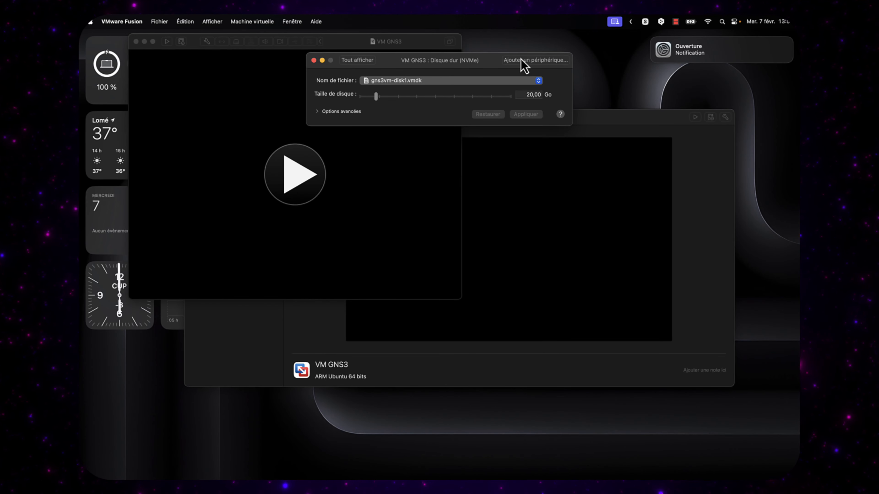
click(541, 61)
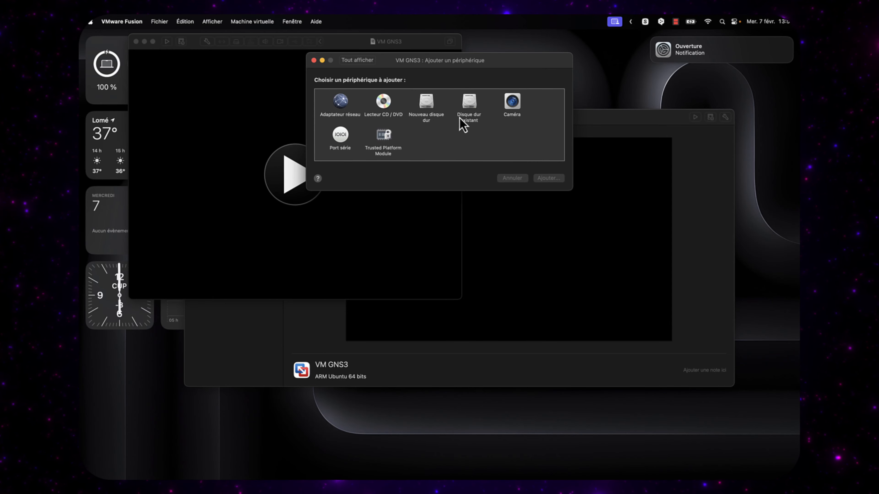
click(471, 115)
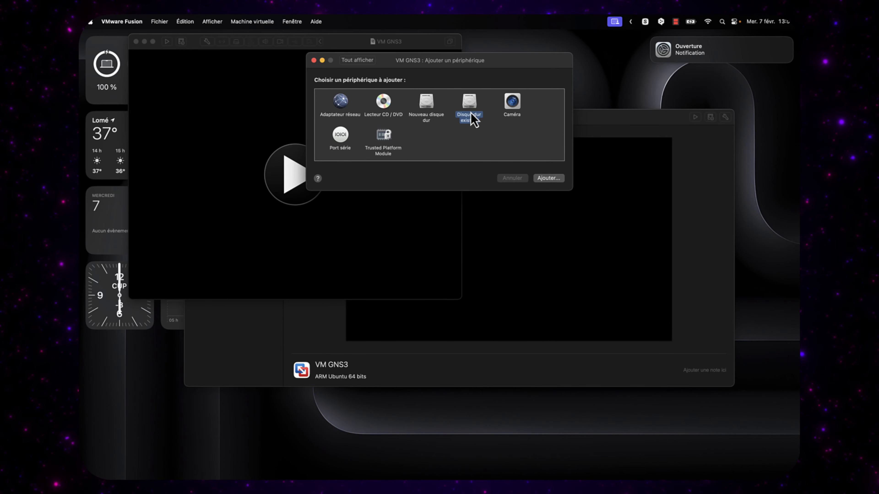
click(549, 179)
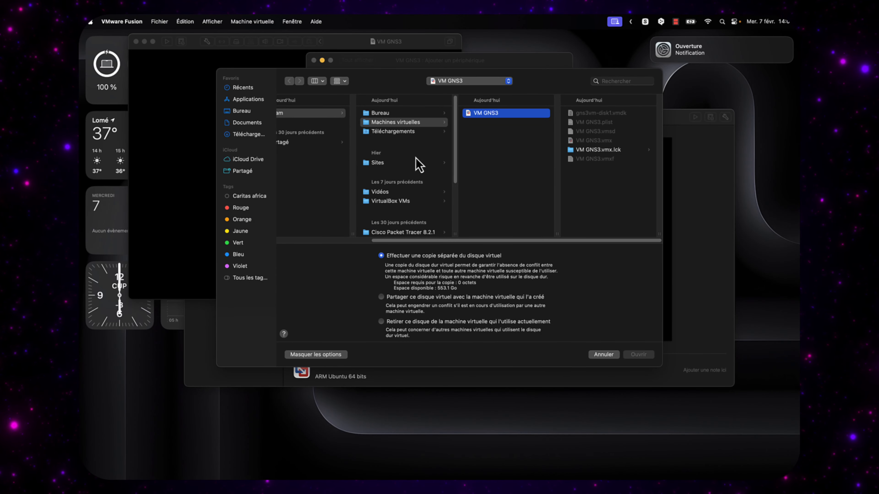
click(246, 135)
click(338, 123)
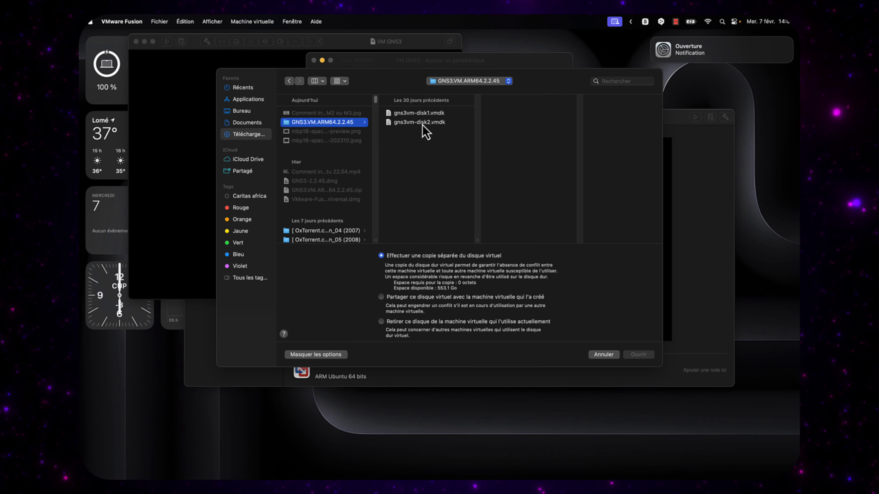
click(434, 127)
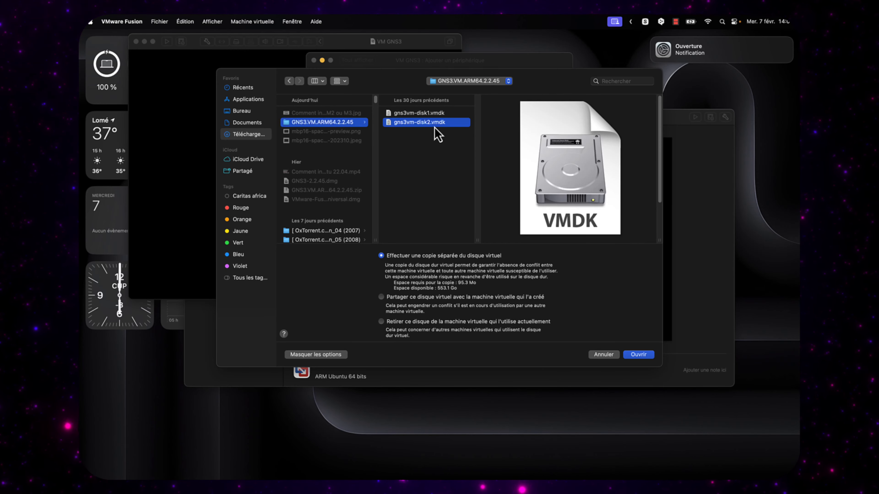
click(638, 354)
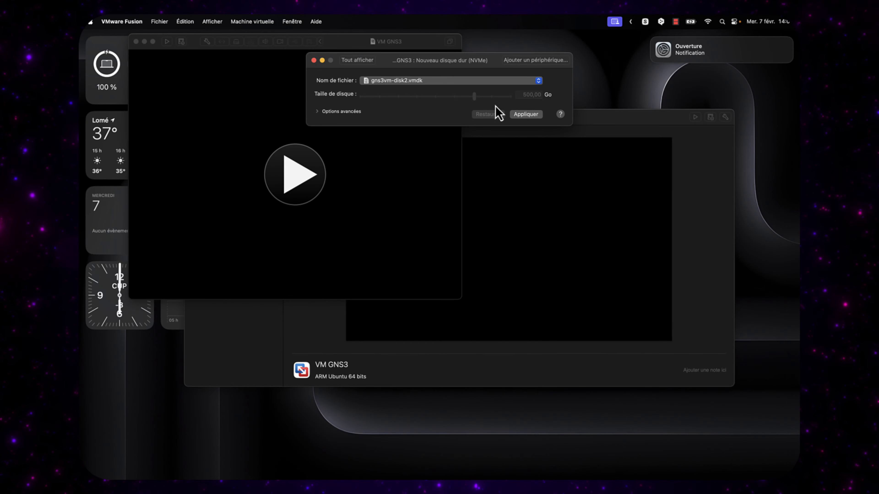
click(524, 116)
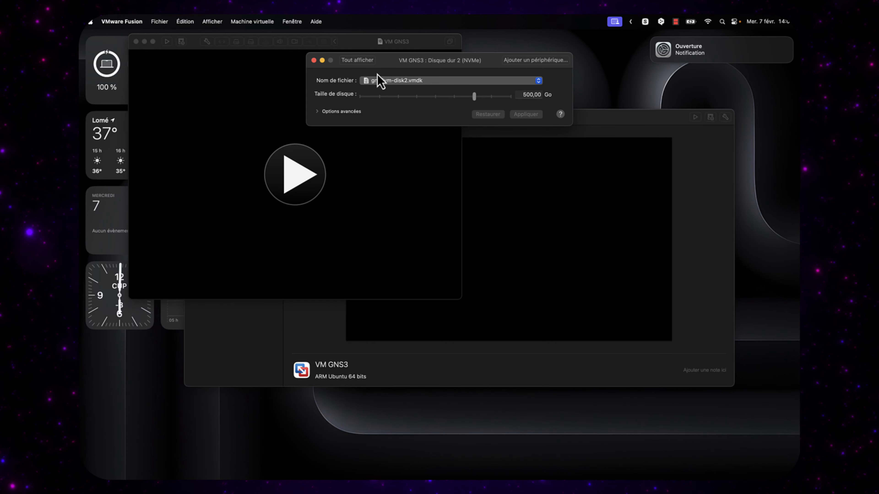
click(358, 61)
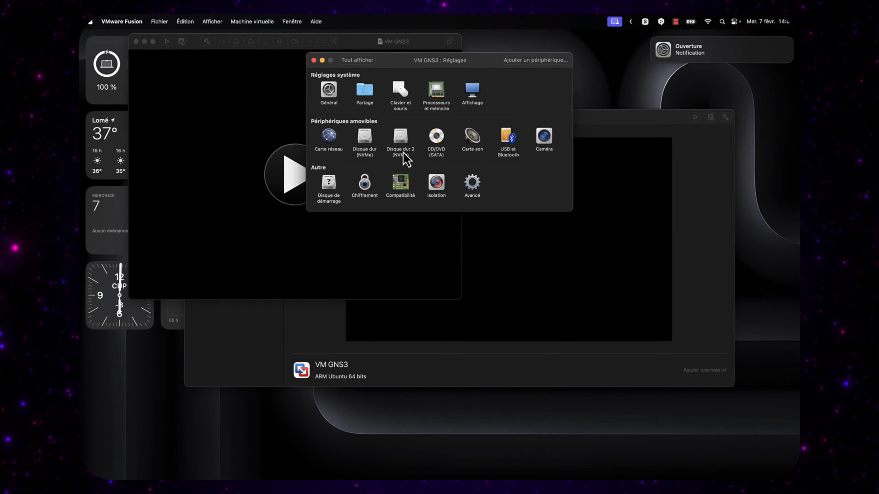
Check the advanced settings of VM GNS3, close its settings and start the virtual machine.
click(488, 187)
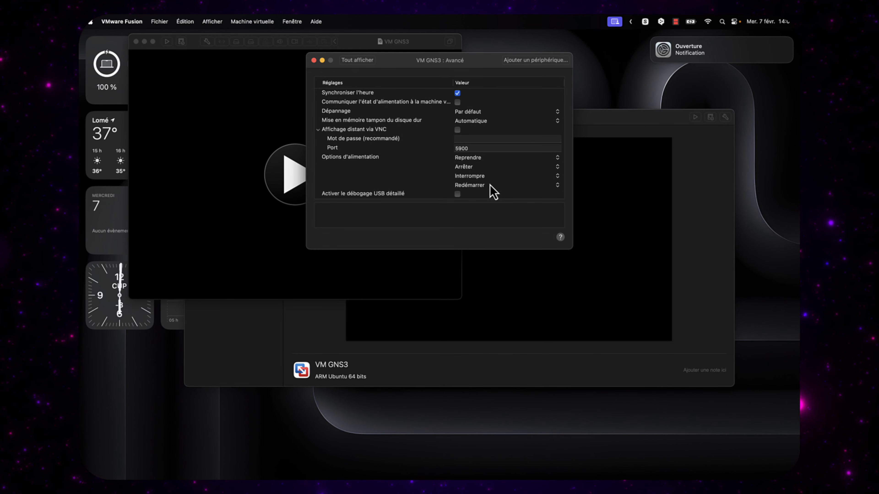
click(365, 63)
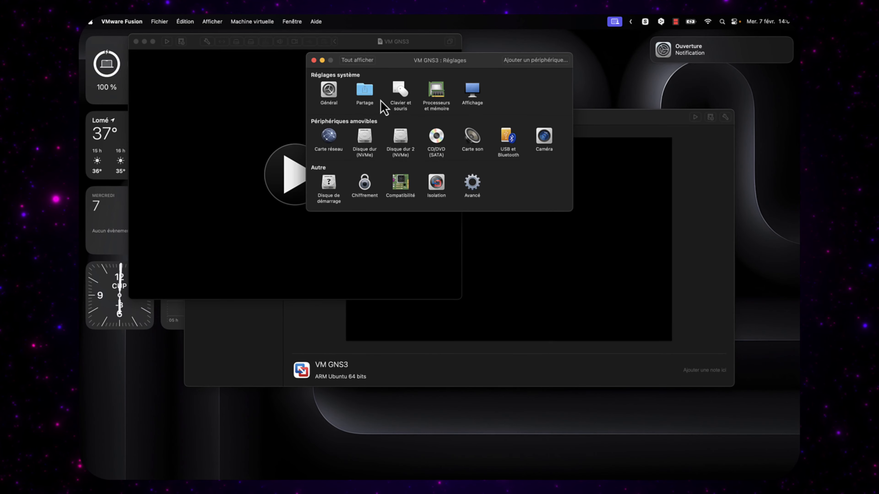
click(314, 60)
drag(350, 45, 442, 95)
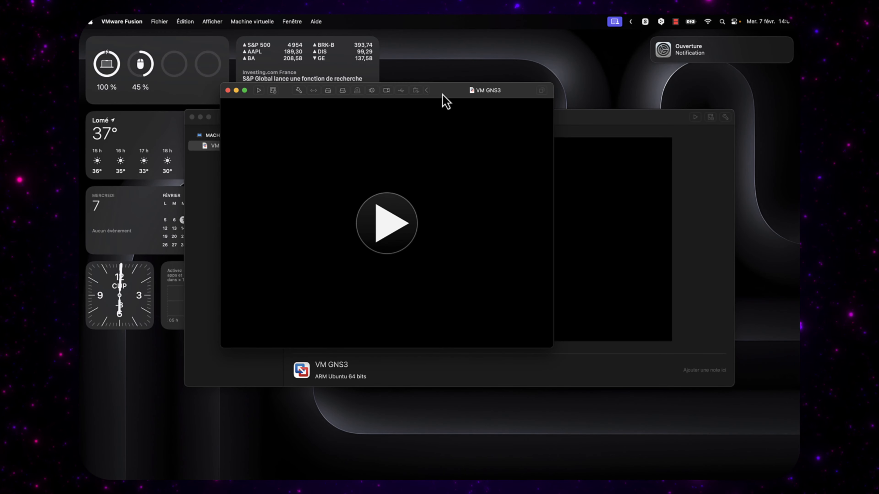
click(387, 230)
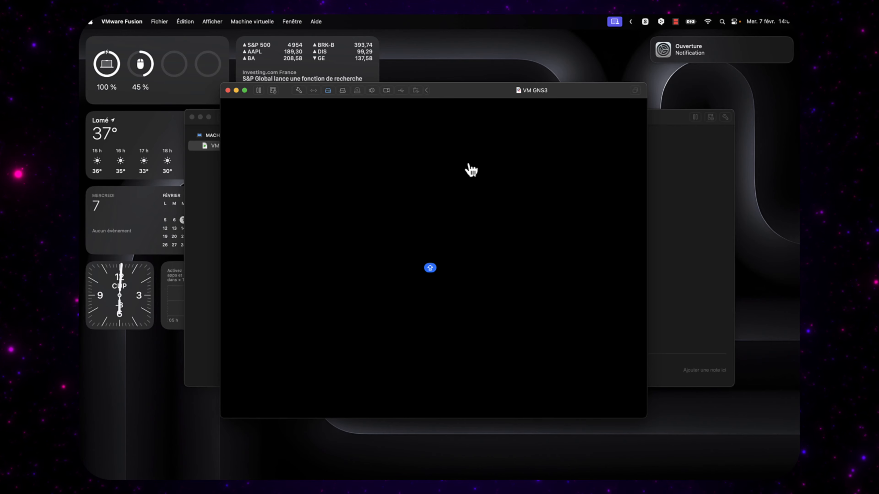
click(652, 38)
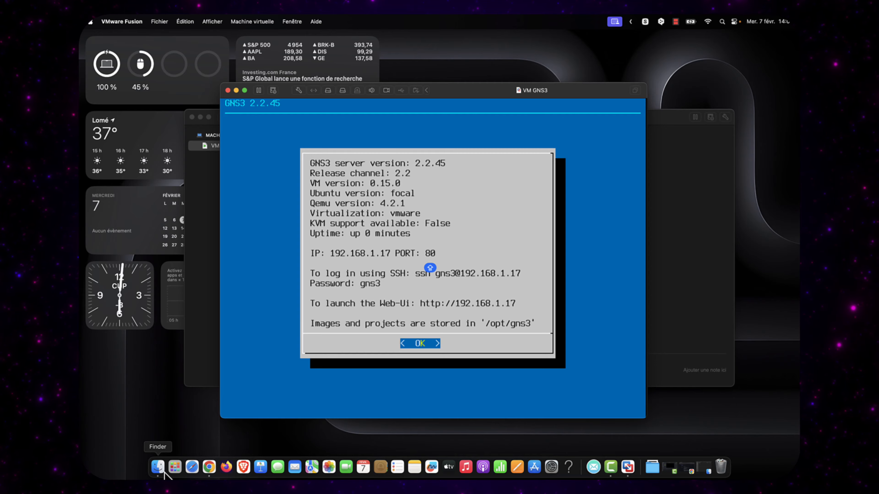
Switch to Finder, open the GNS3-2.2.45.dmg disk image from the downloads folder and close the folder window behind it.
click(164, 472)
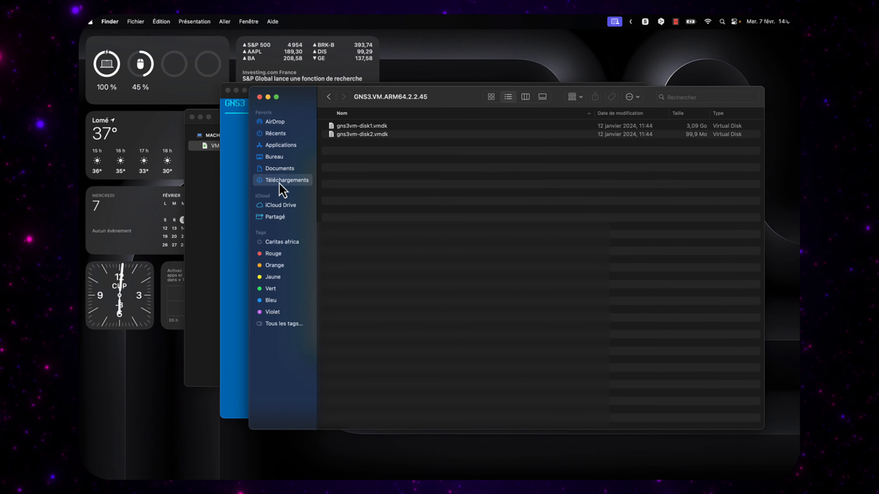
click(281, 181)
click(380, 184)
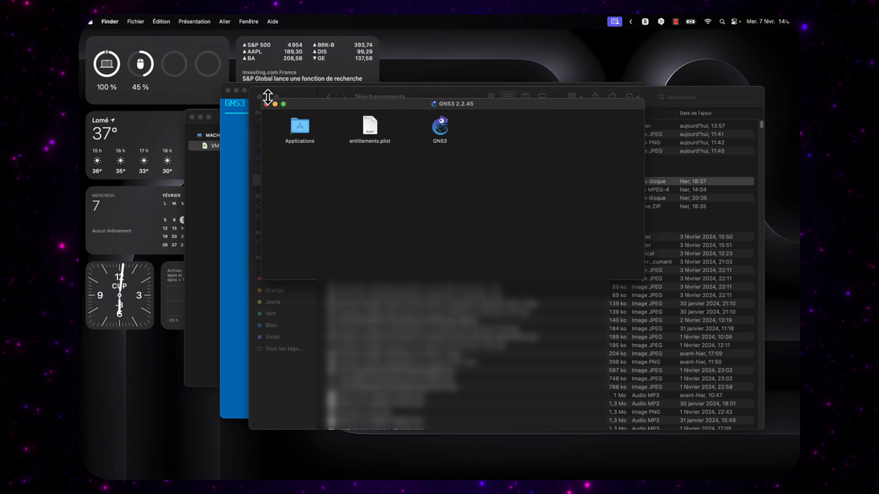
drag(294, 104, 293, 109)
click(267, 97)
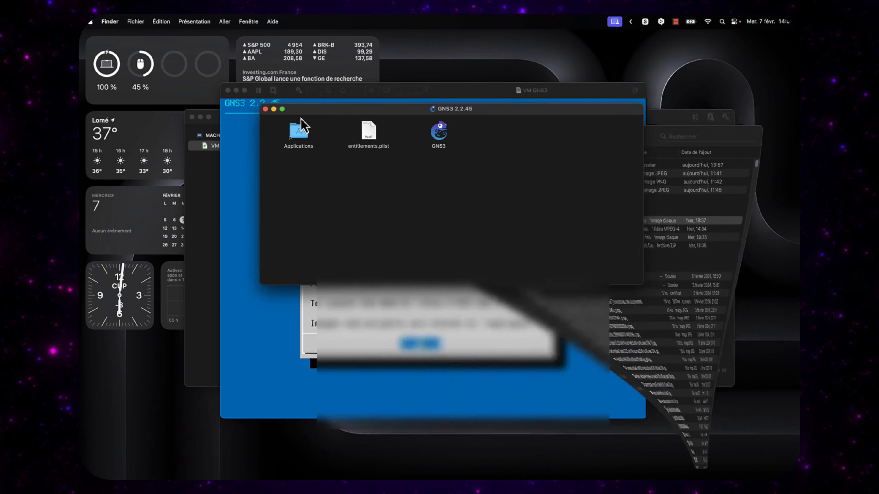
drag(367, 109, 353, 135)
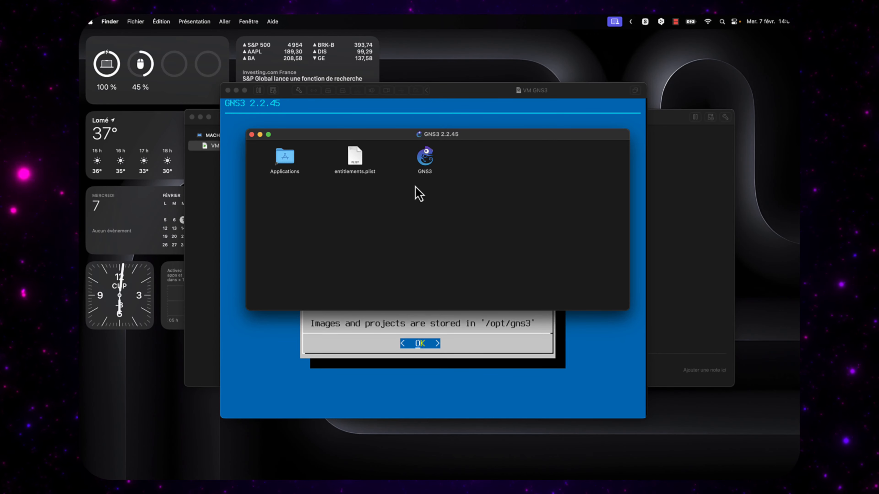
Copy GNS3 from the disk image into Applications and close the disk image window.
drag(425, 157, 290, 169)
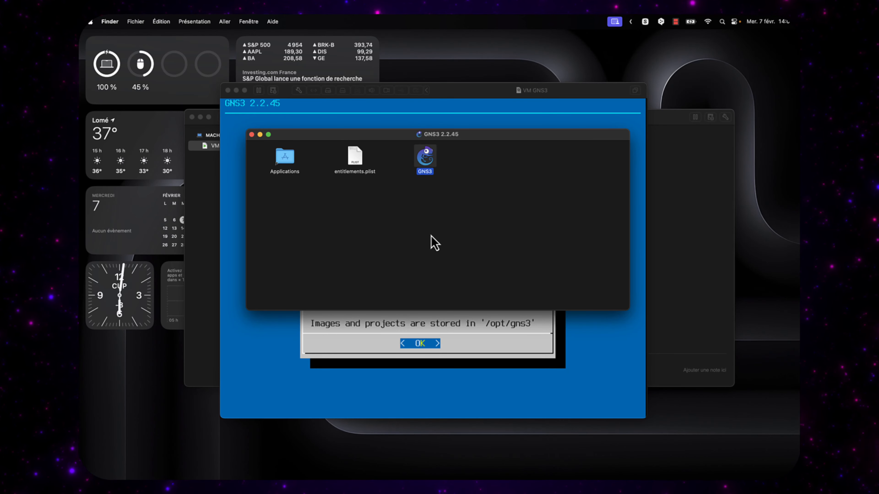
click(434, 243)
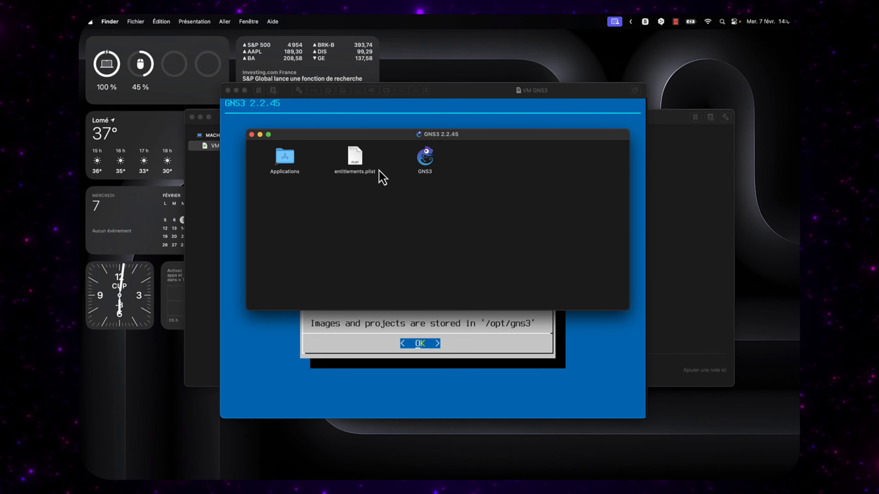
click(252, 134)
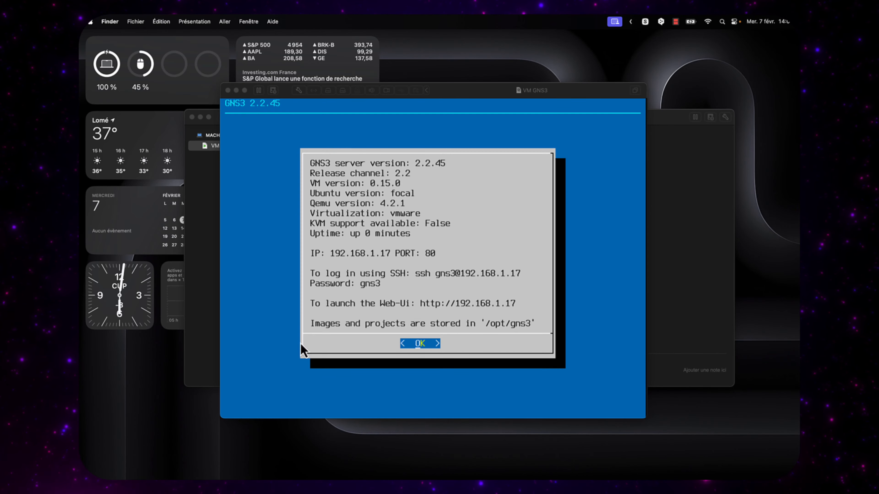
Find and launch the GNS3 application, allow it to open as an internet download, and dismiss the new project dialog.
key(F4)
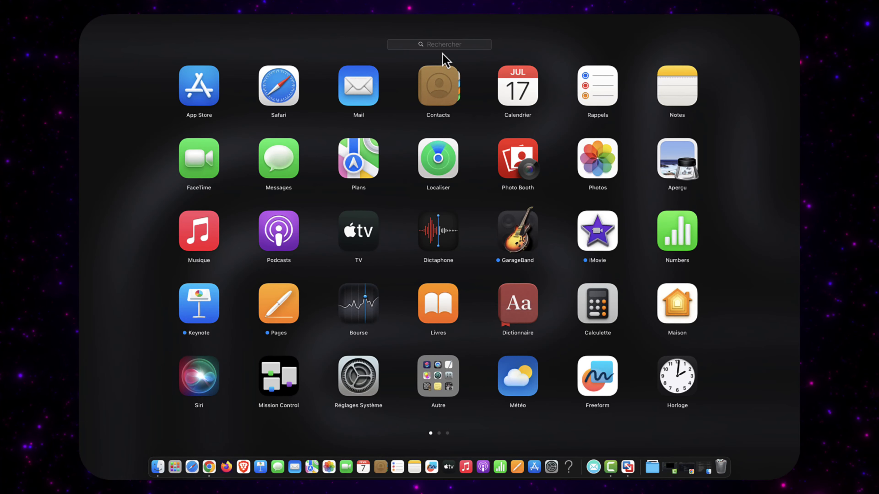
text(GNS3)
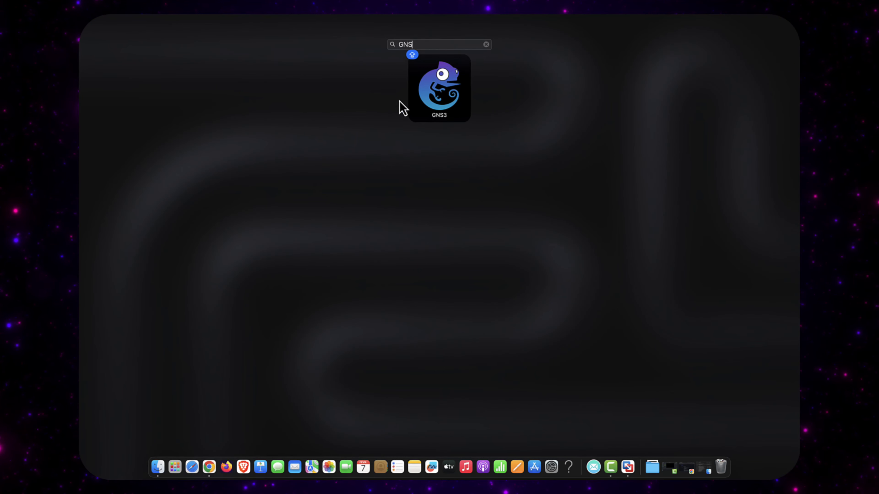
click(457, 108)
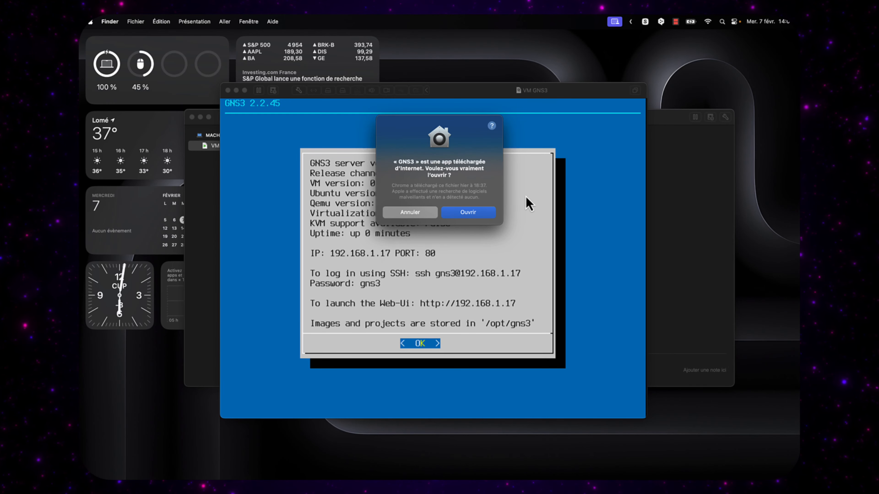
click(476, 212)
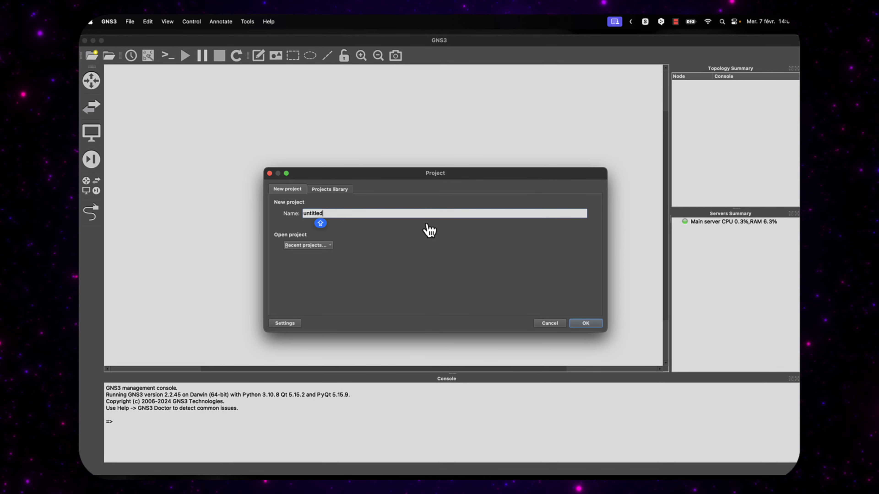
click(549, 324)
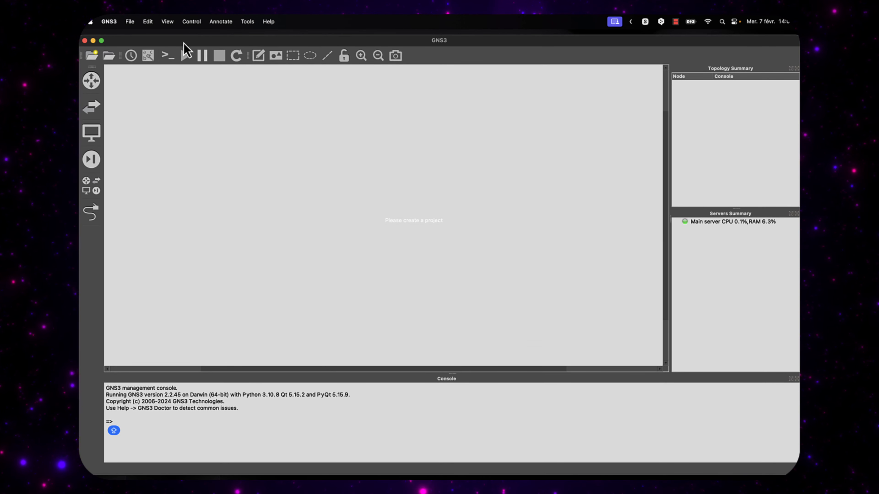
Open the main server preferences in GNS3 and toggle Enable local server, leaving it disabled.
click(110, 22)
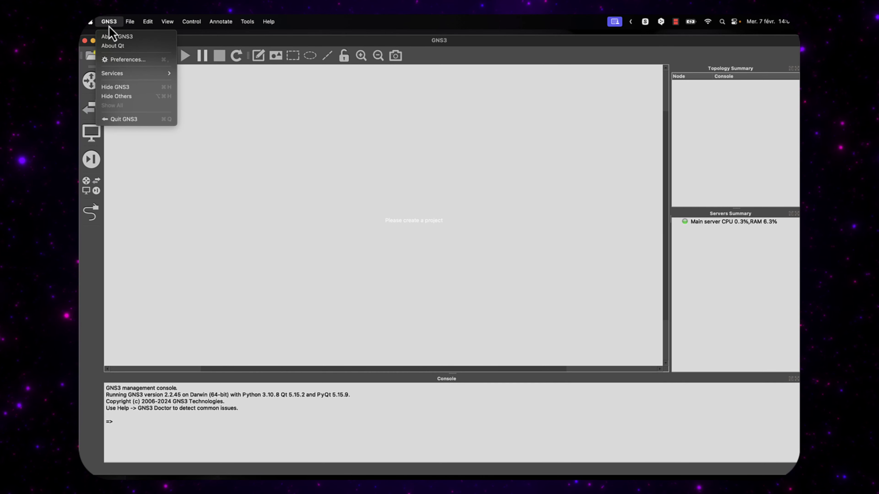
click(136, 60)
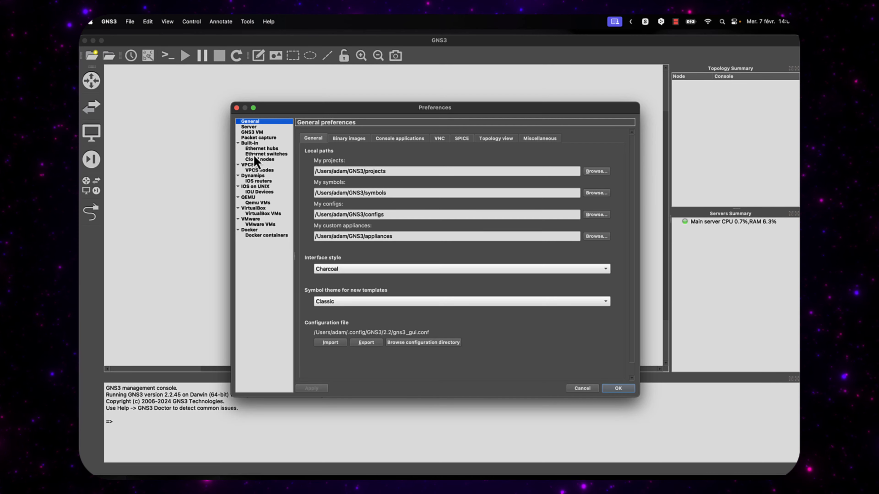
click(250, 127)
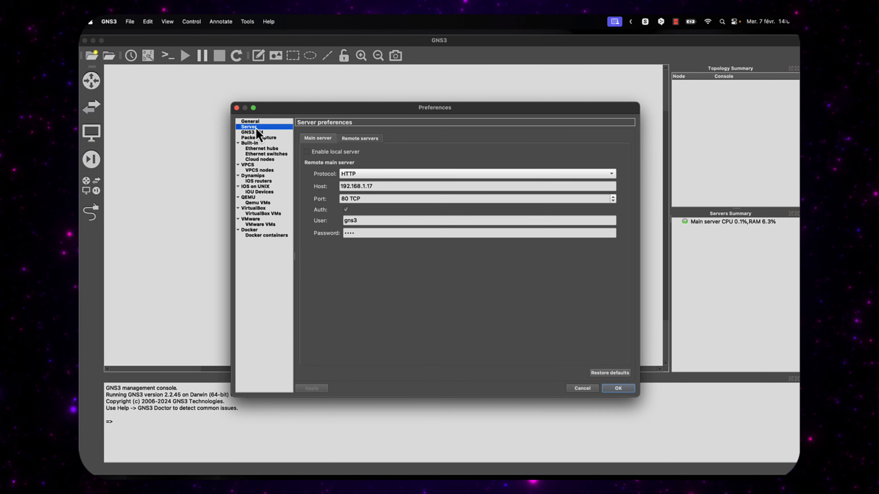
click(307, 152)
click(308, 152)
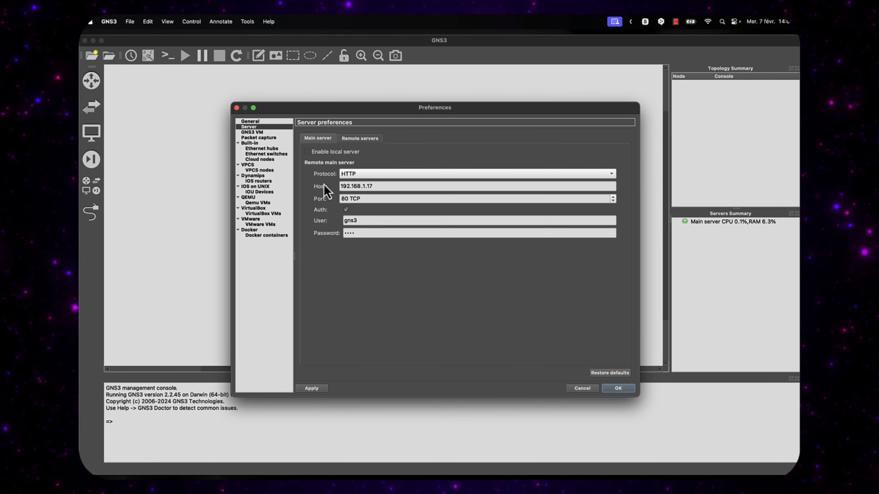
Examine the remote main server's host address, user and password fields against the details of the running VM.
click(373, 186)
drag(367, 186, 386, 186)
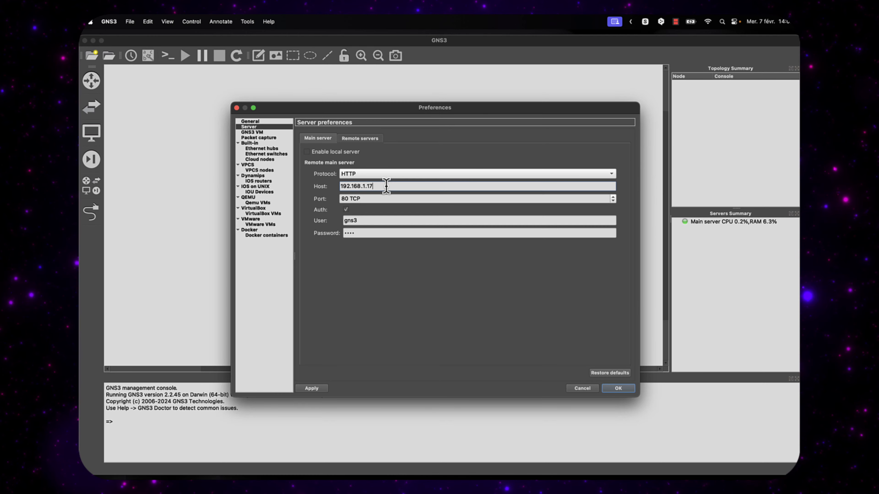
double_click(359, 186)
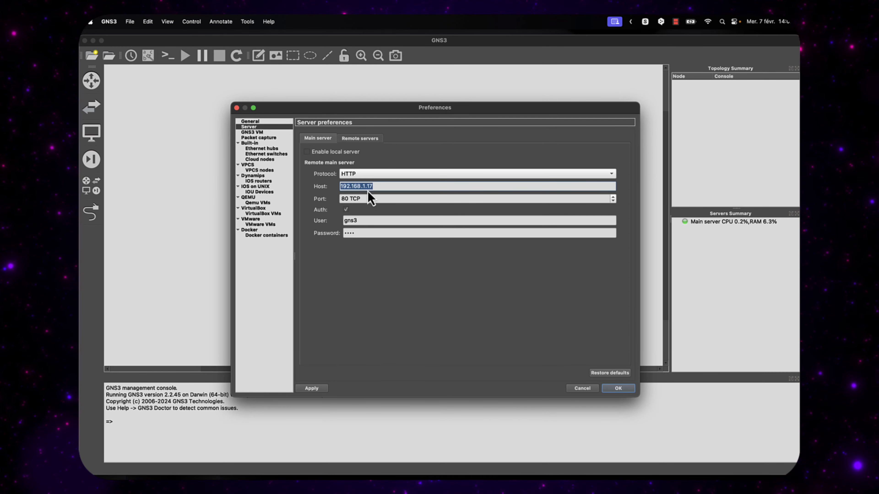
double_click(370, 220)
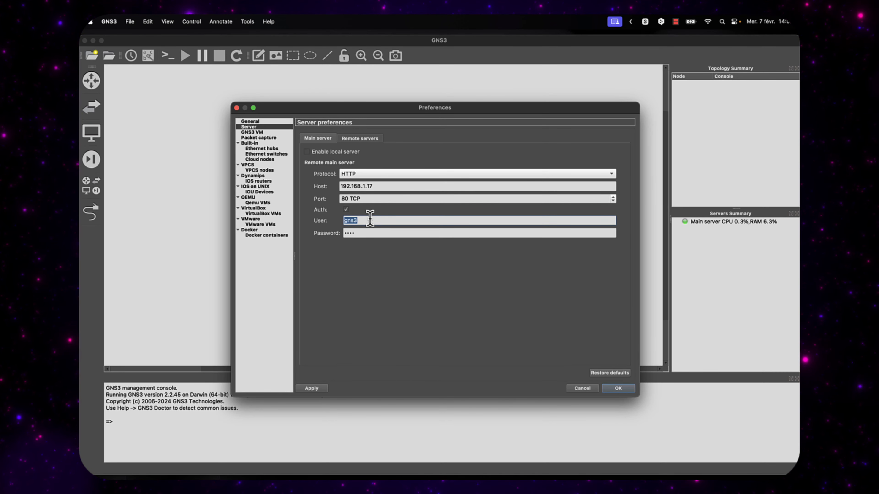
click(368, 235)
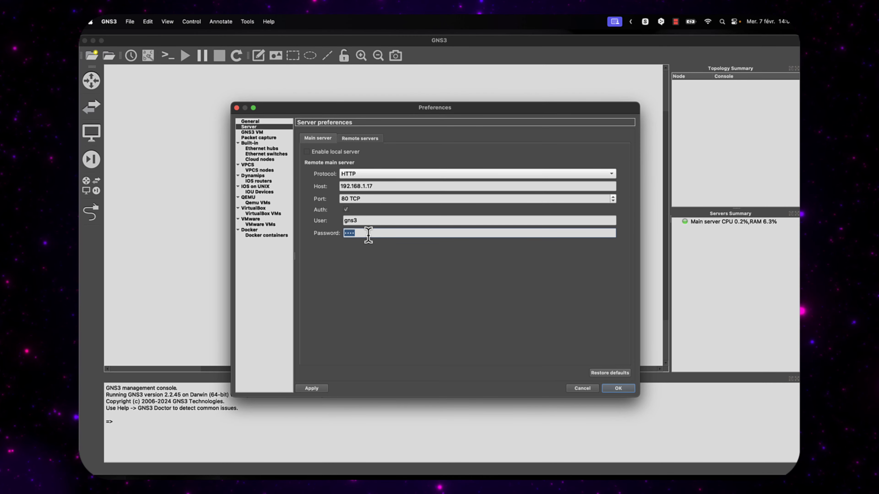
click(368, 235)
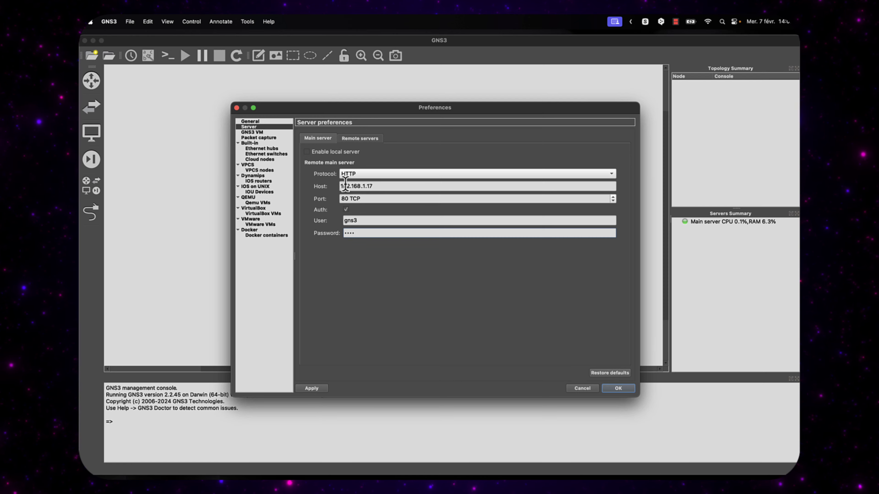
Apply the remote main server settings and close the preferences.
click(378, 187)
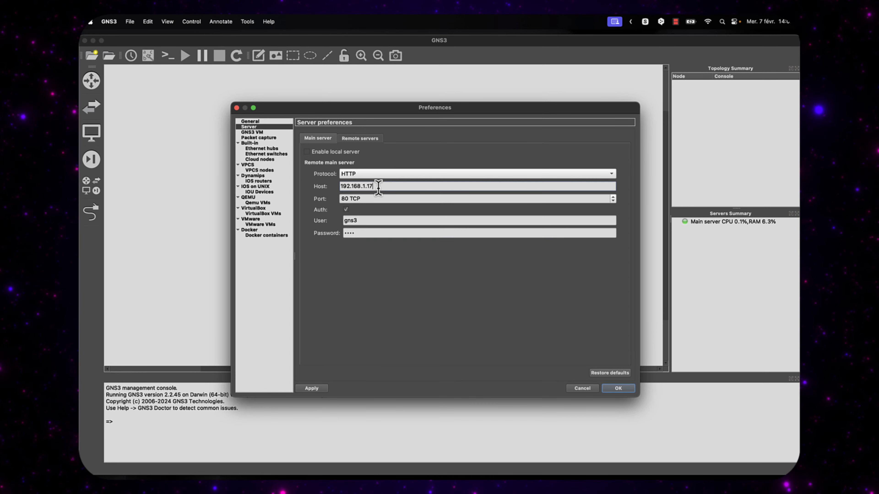
click(318, 391)
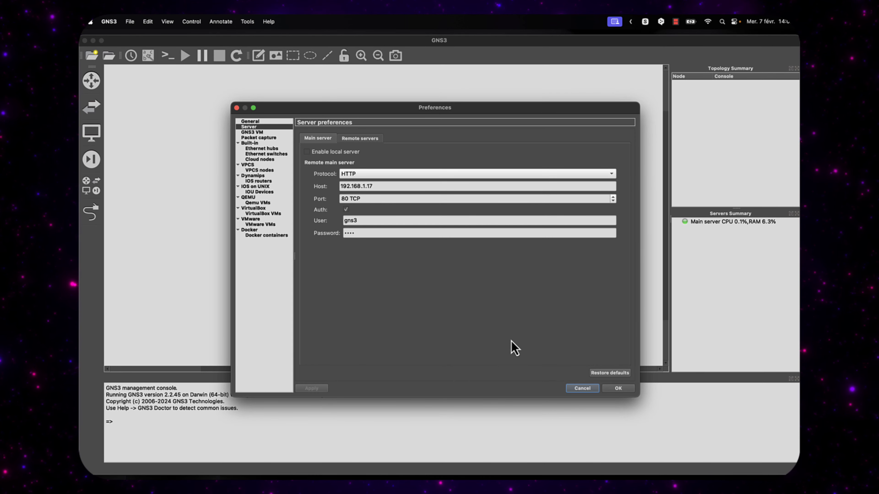
click(618, 388)
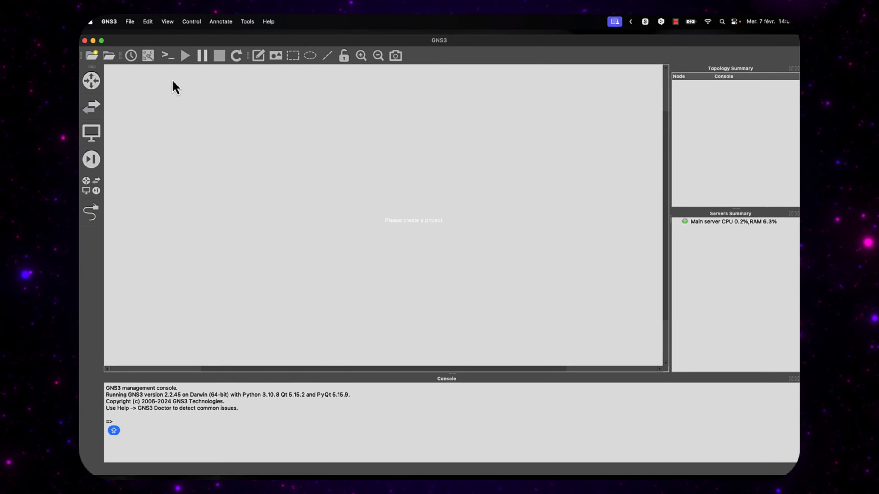
Create a new blank project named Tutoriel.
click(131, 24)
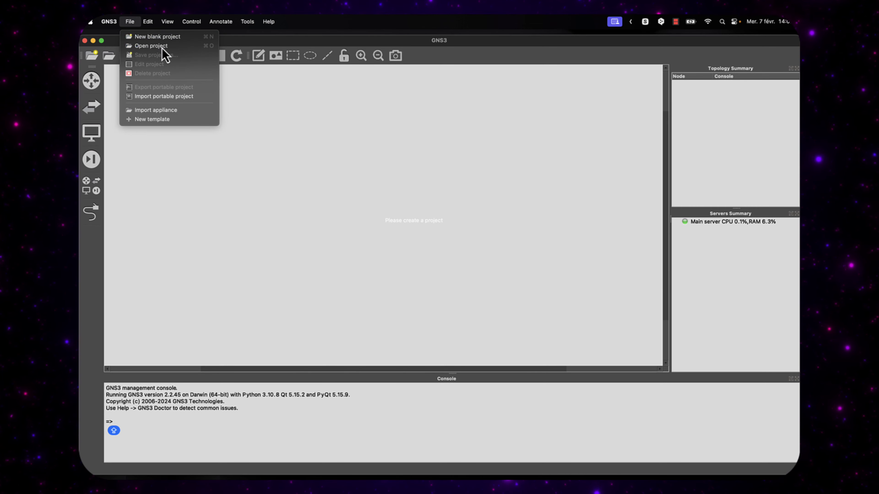
click(165, 39)
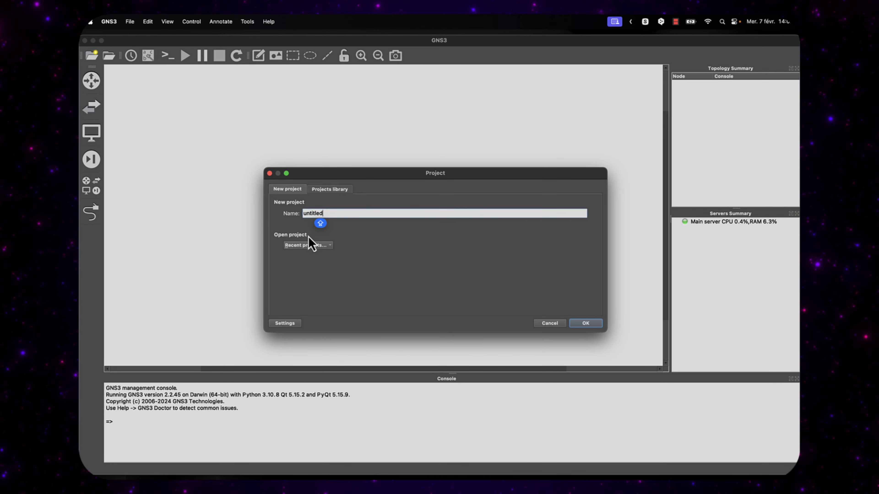
click(312, 246)
click(334, 214)
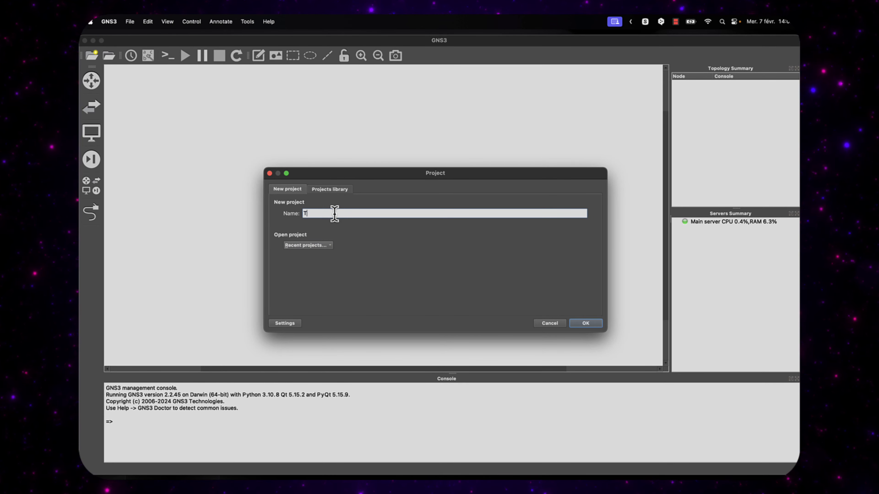
click(588, 323)
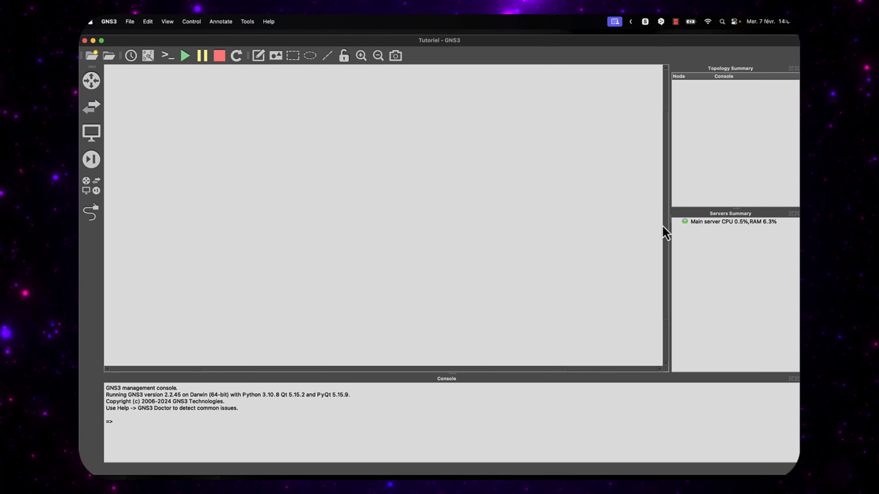
Place two Ethernet switches side by side in the workspace and three VPCS nodes stacked vertically beyond them.
click(91, 185)
drag(140, 129, 285, 184)
drag(413, 191, 385, 187)
drag(135, 170, 508, 196)
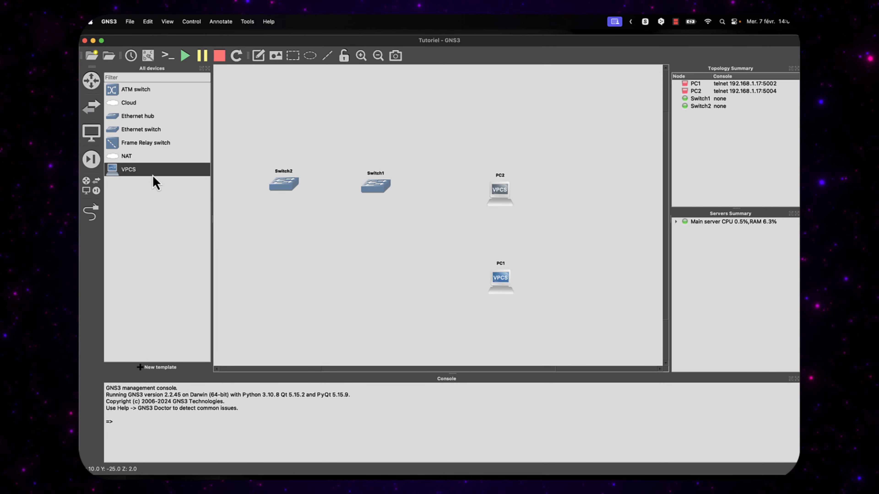
drag(154, 182, 504, 103)
Rename the outer switch, farther from the PCs, to S1 and the switch nearer the PCs to S2.
double_click(291, 175)
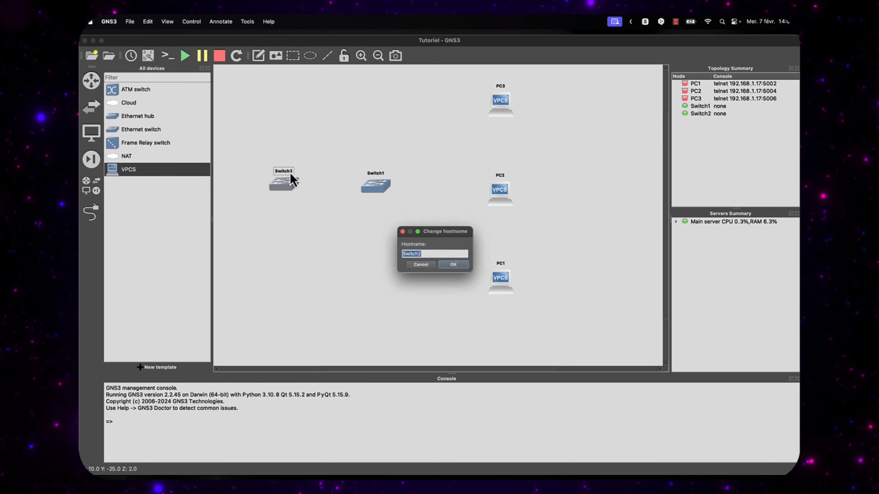
text(S1)
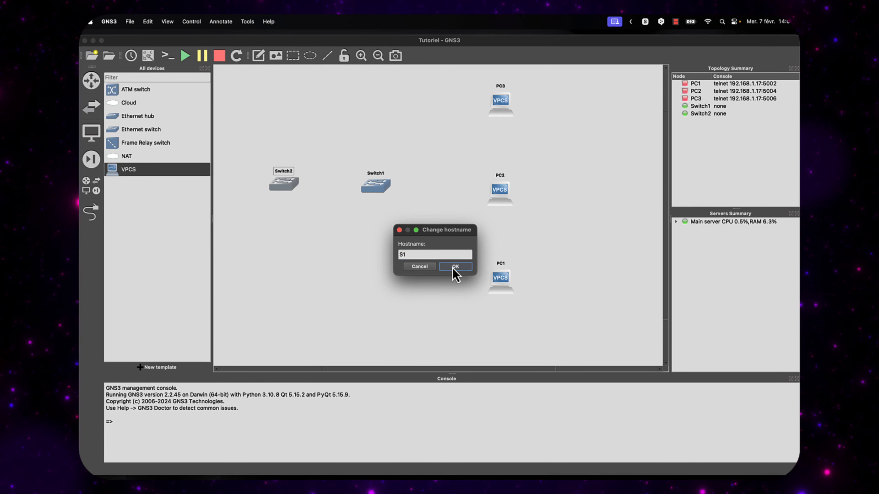
click(456, 267)
double_click(375, 185)
text(S2)
click(454, 266)
Add links connecting switch S1 to switch S2 and S2 to PC3.
click(102, 215)
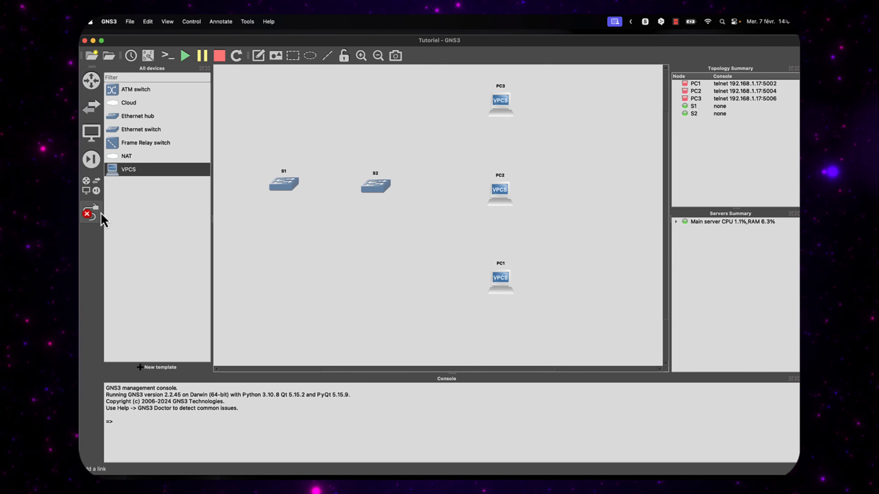
click(374, 184)
click(384, 190)
click(379, 184)
click(387, 201)
click(506, 105)
click(514, 111)
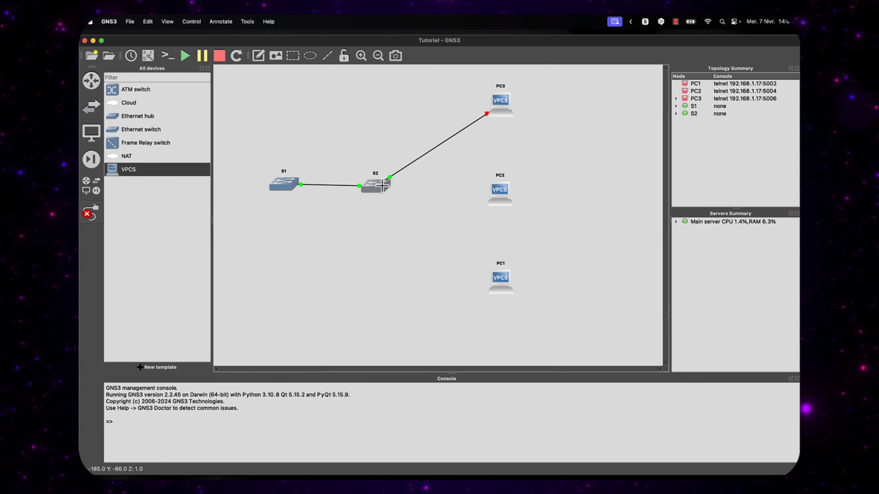
Link switch S2 to PC2 and to PC1.
click(380, 184)
click(388, 211)
click(501, 189)
click(508, 194)
click(377, 185)
click(386, 222)
click(500, 277)
click(508, 283)
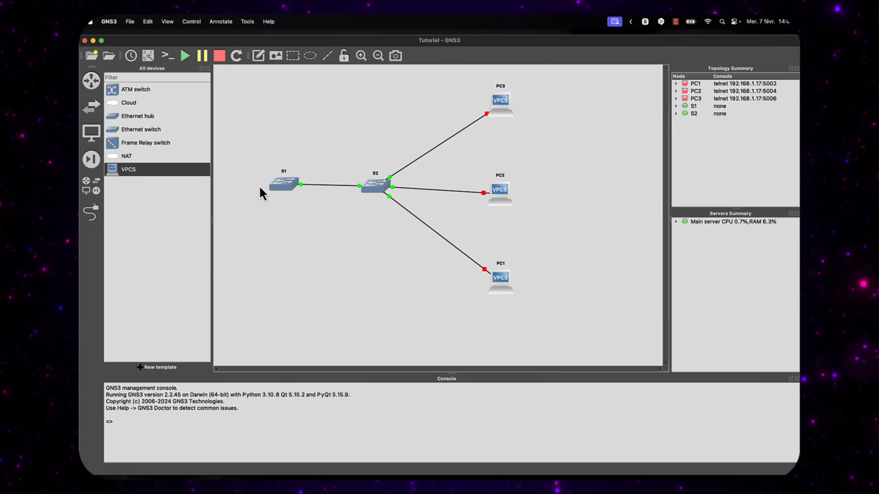
Start all devices in the topology and hide the device list.
click(186, 56)
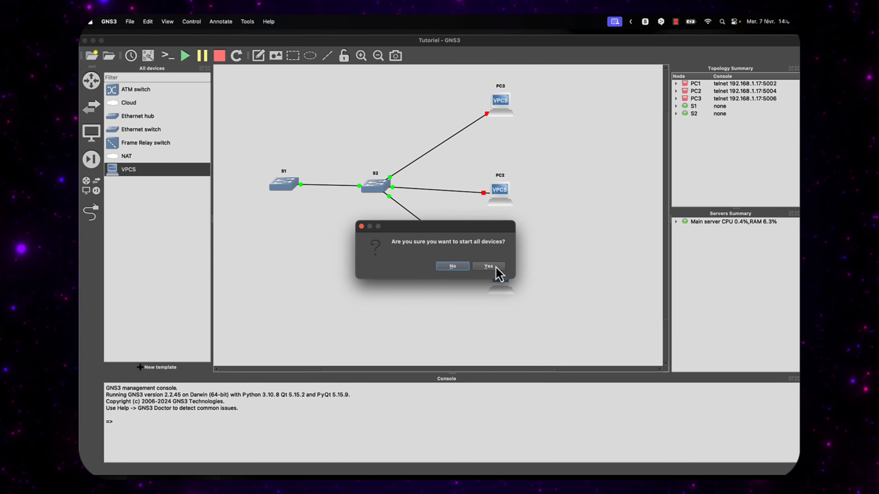
click(493, 267)
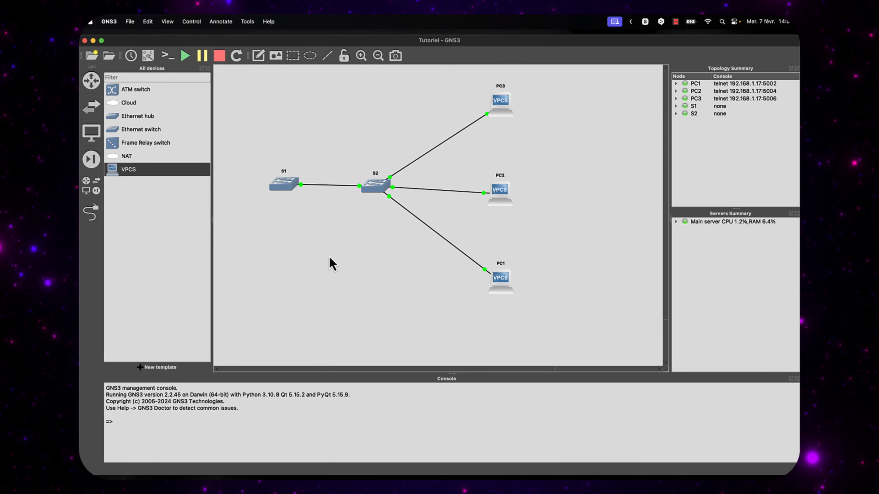
click(207, 68)
scroll(484, 236, up, 2)
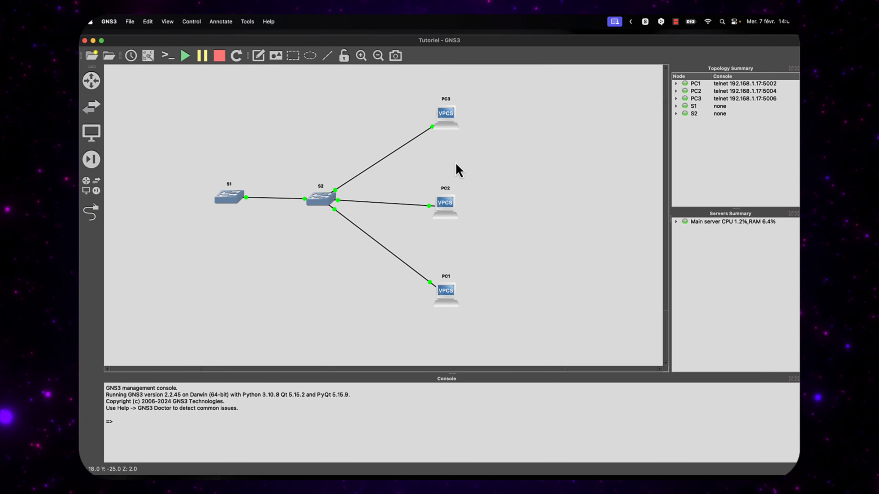
Open PC3's console to check its prompt, and close the terminal window.
double_click(446, 114)
click(477, 200)
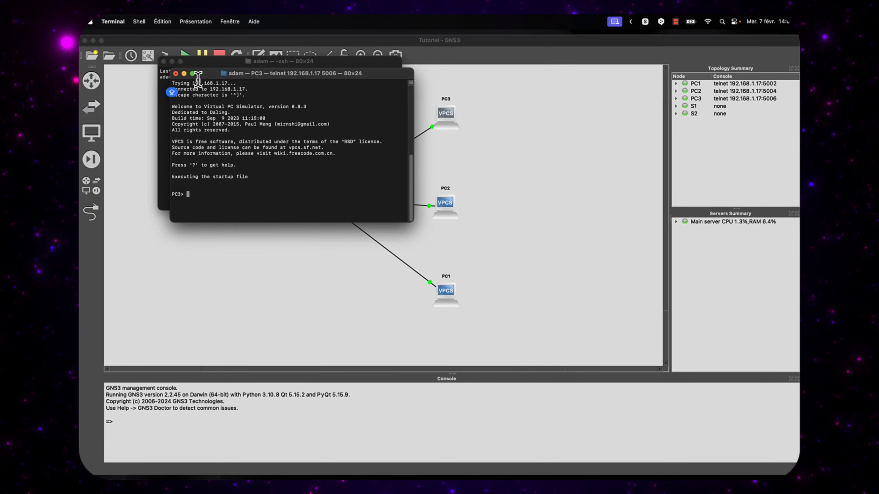
key(super+w)
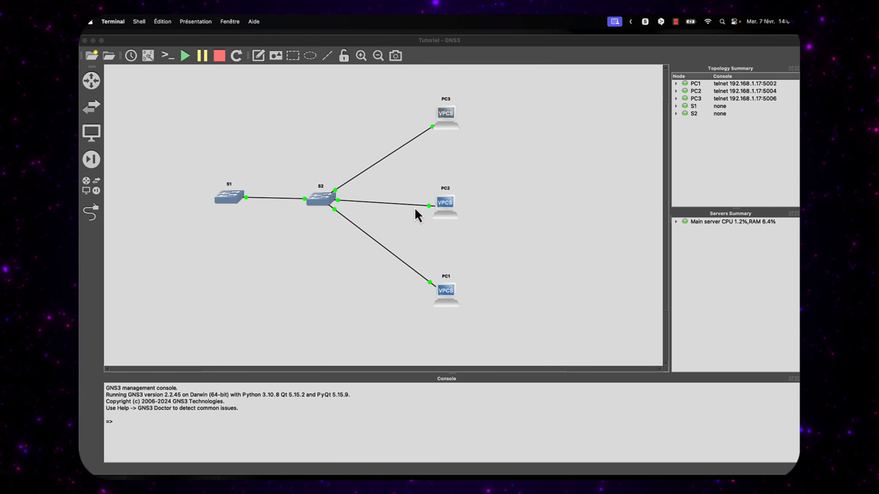
Expand the main server's node list and view S2's node properties and available actions without changing anything.
click(676, 222)
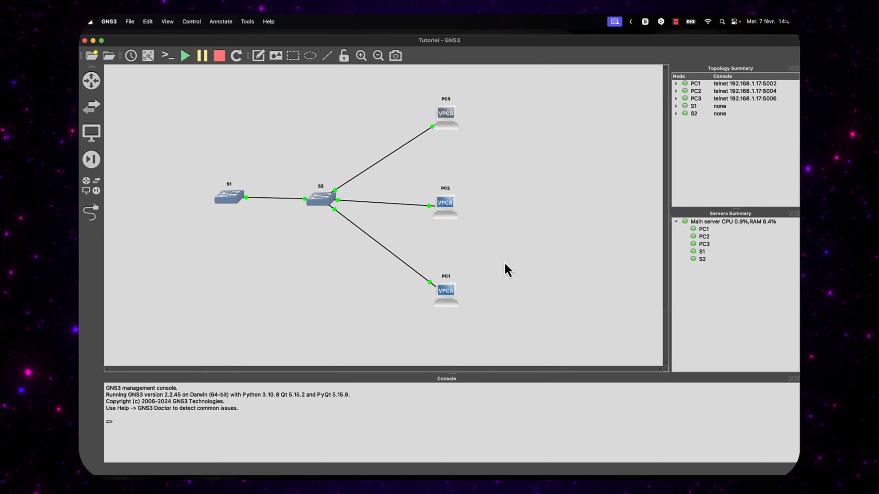
double_click(325, 200)
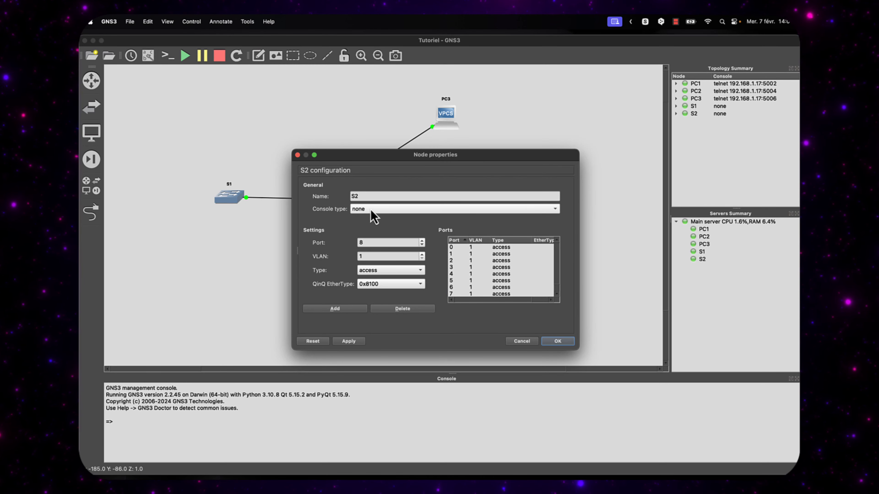
click(553, 341)
right_click(321, 206)
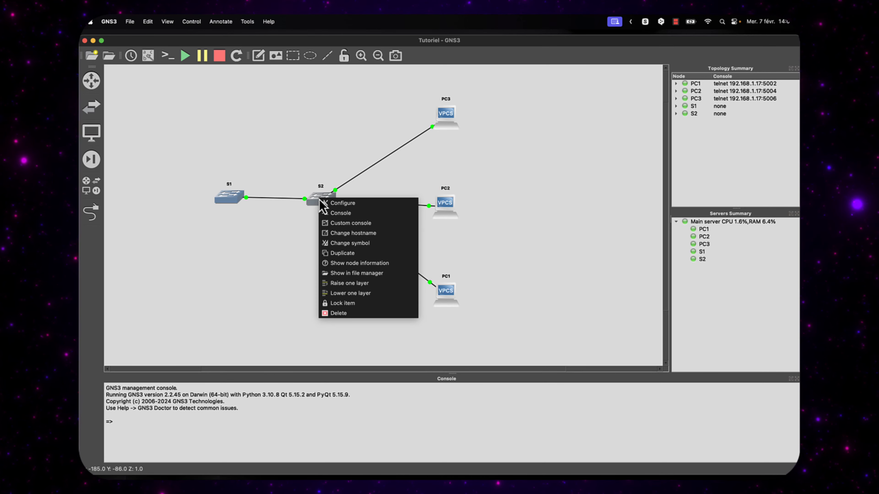
click(226, 199)
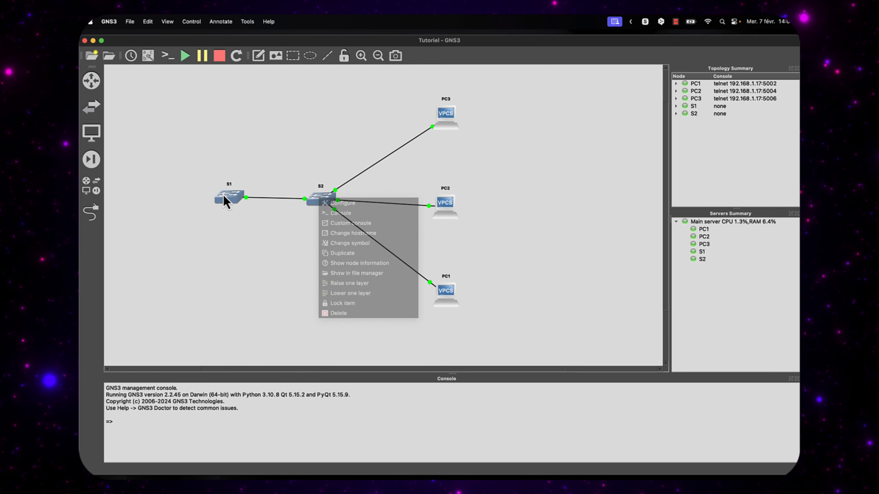
Change S1's symbol to the switch symbol from the Affinity-circle-blue library, filtering the symbols by SW.
right_click(221, 192)
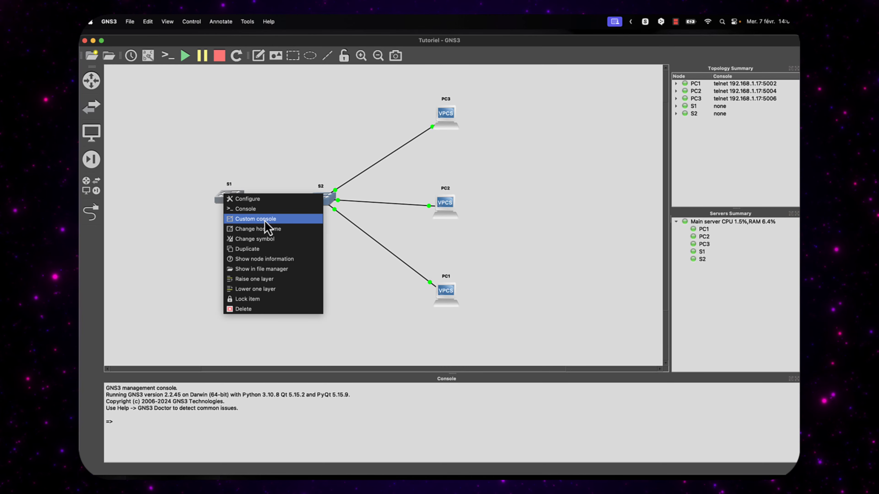
click(266, 239)
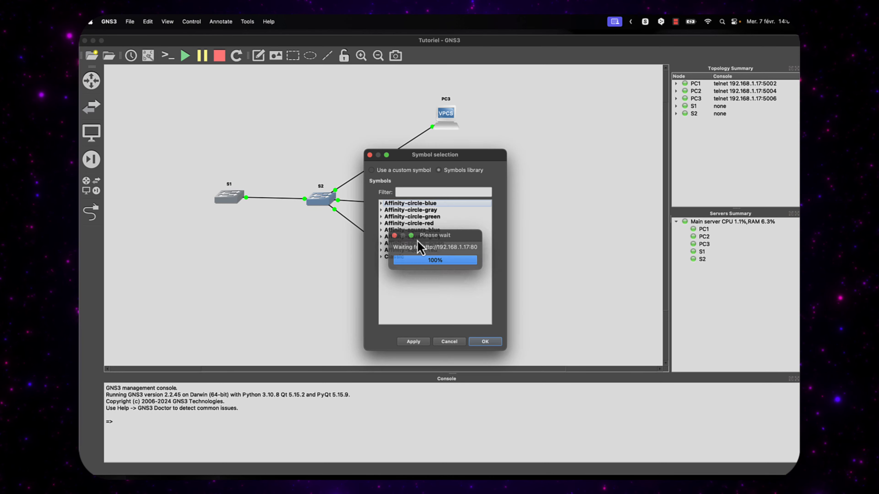
click(381, 204)
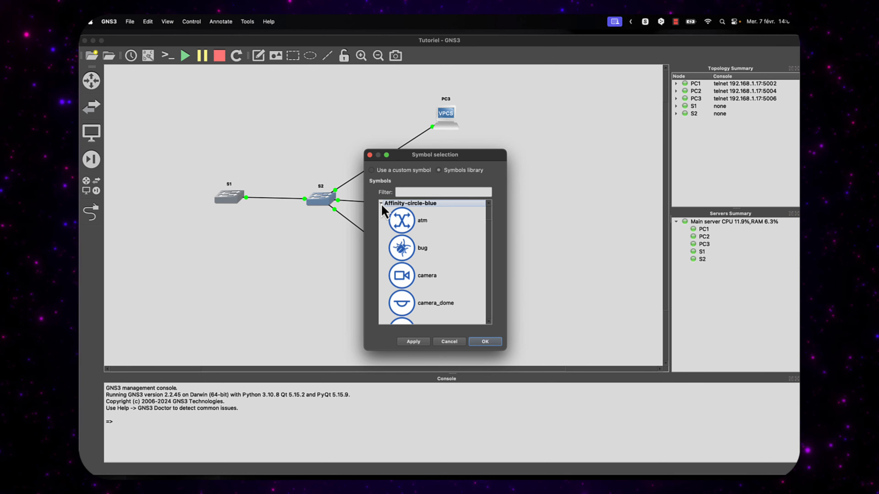
scroll(420, 258, down, 10)
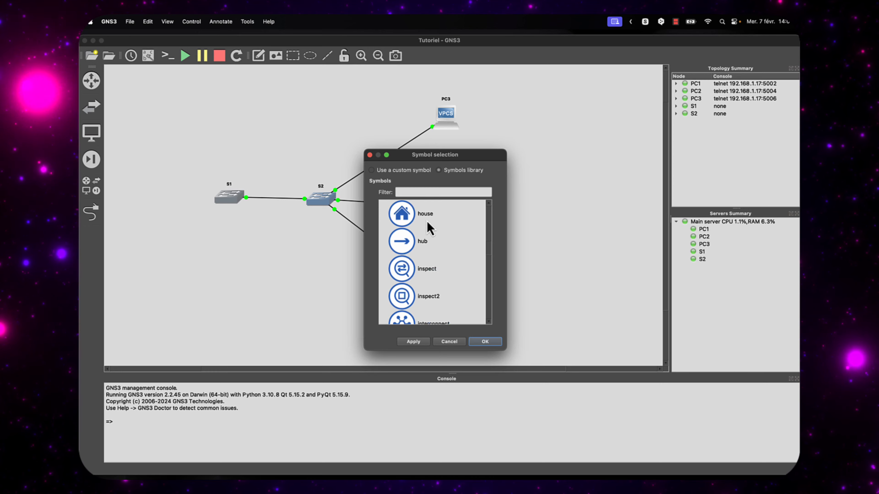
click(424, 189)
text(SW)
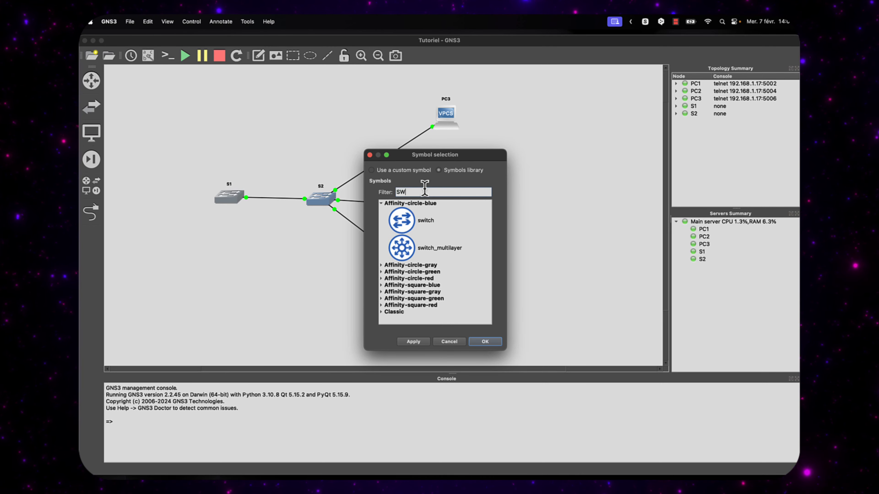
click(410, 231)
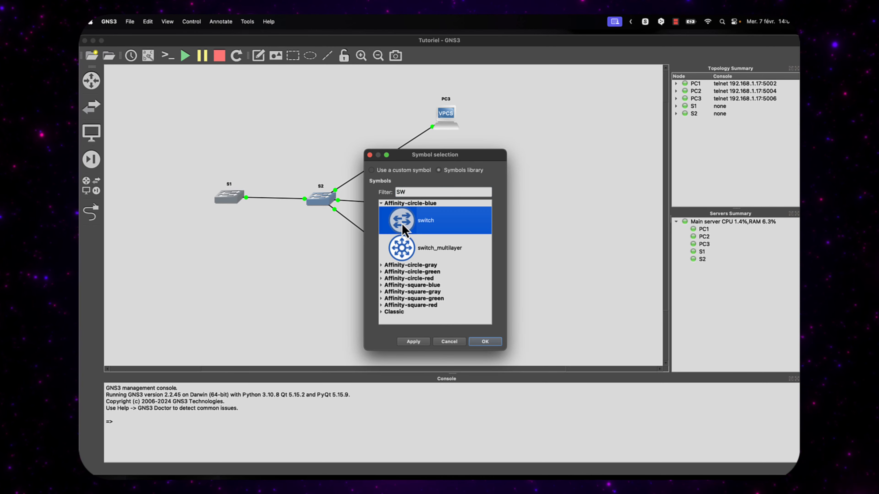
click(485, 342)
Change S2's symbol to the Affinity-circle-blue switch as well, filtering the symbols by SW.
right_click(322, 207)
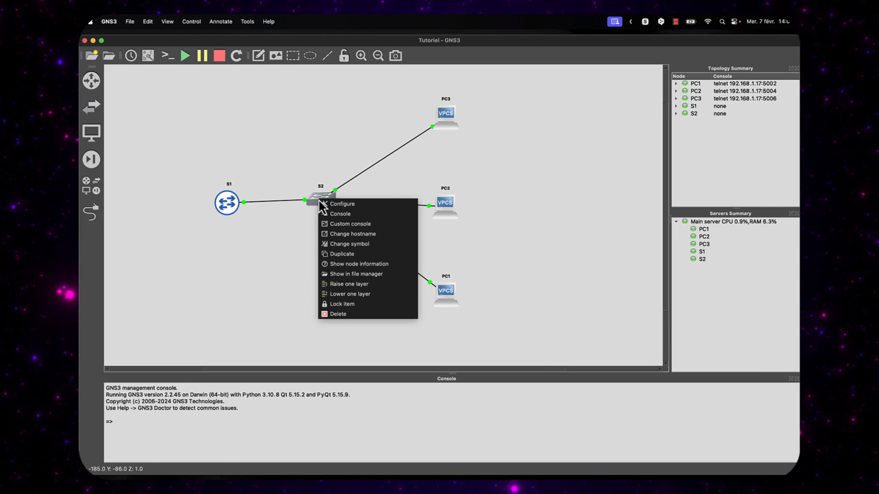
click(347, 244)
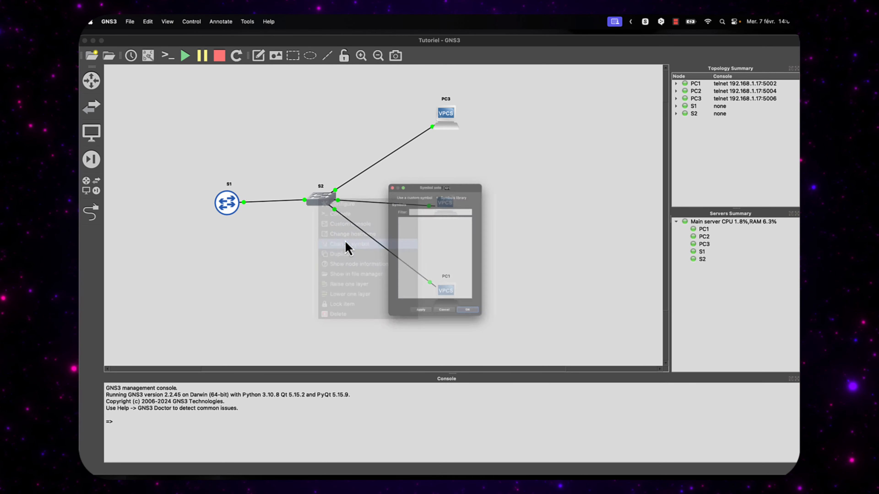
click(381, 205)
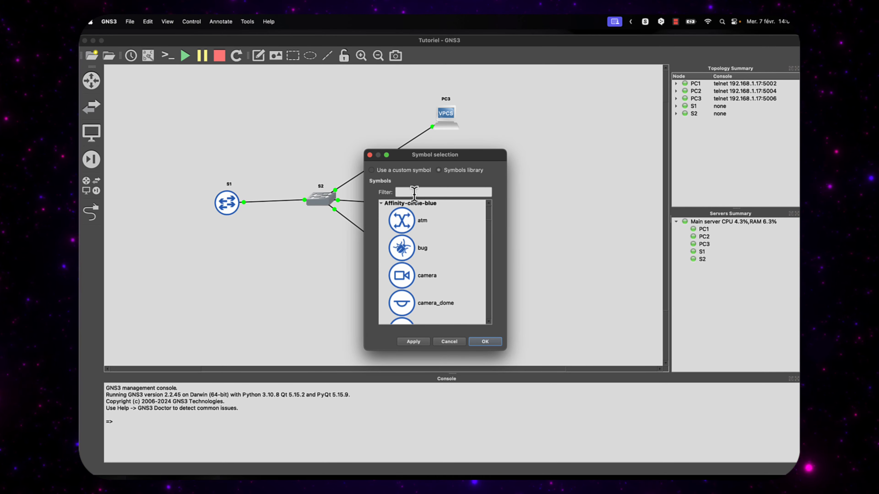
click(418, 192)
text(SW)
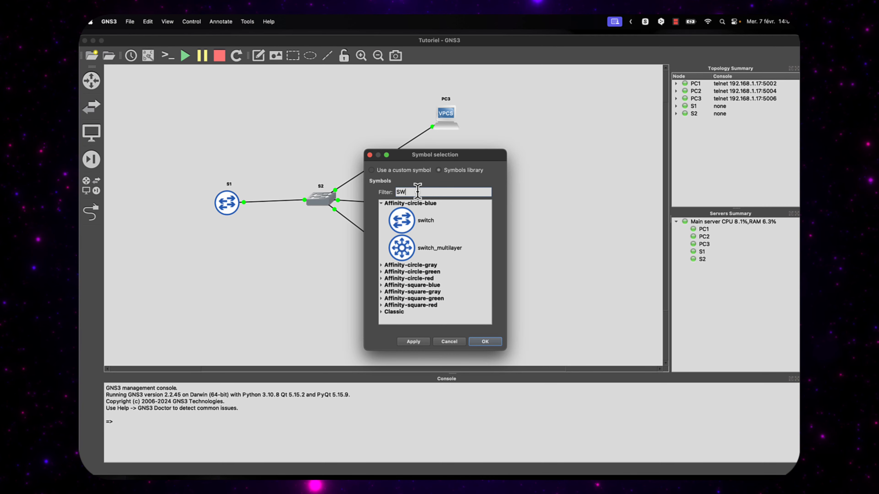
click(399, 228)
click(483, 342)
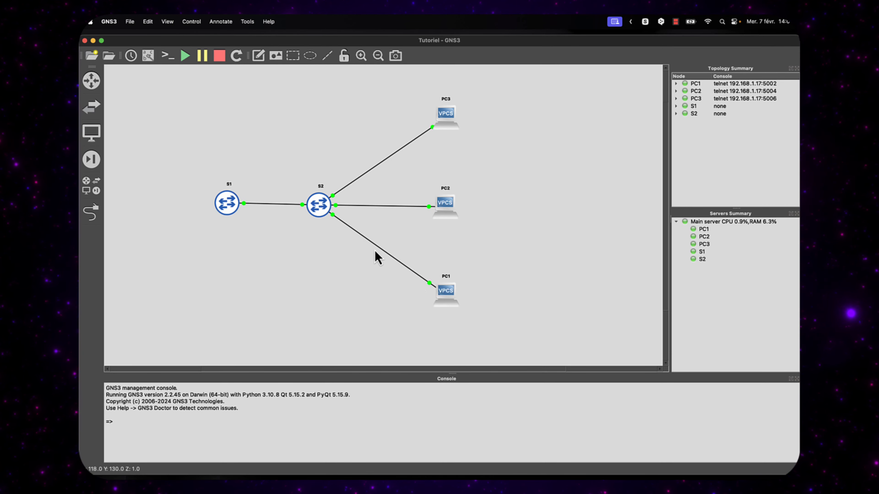
Switch to VMware Fusion and bring the running GNS3 VM window to the front.
mouse_move(526, 477)
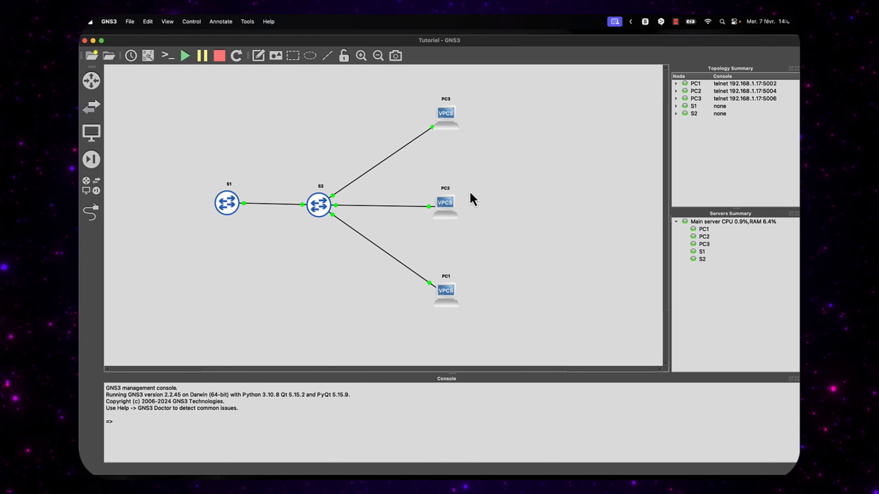
mouse_move(699, 471)
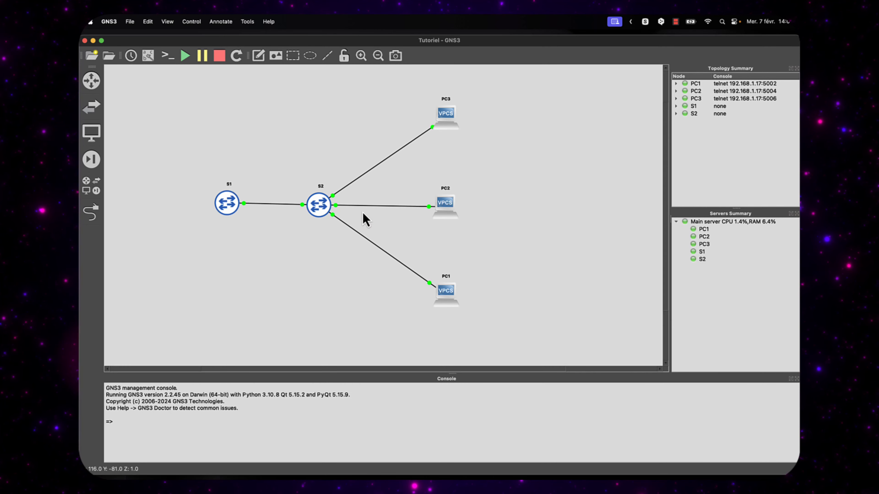
mouse_move(565, 466)
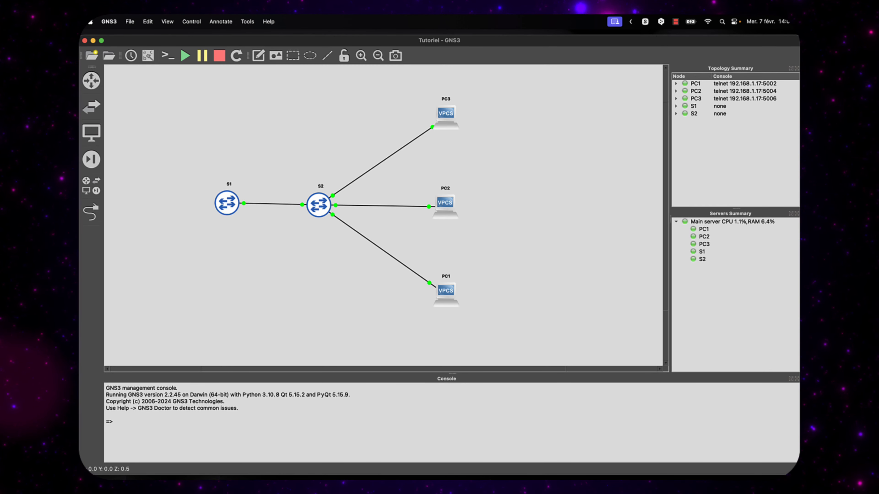
click(601, 468)
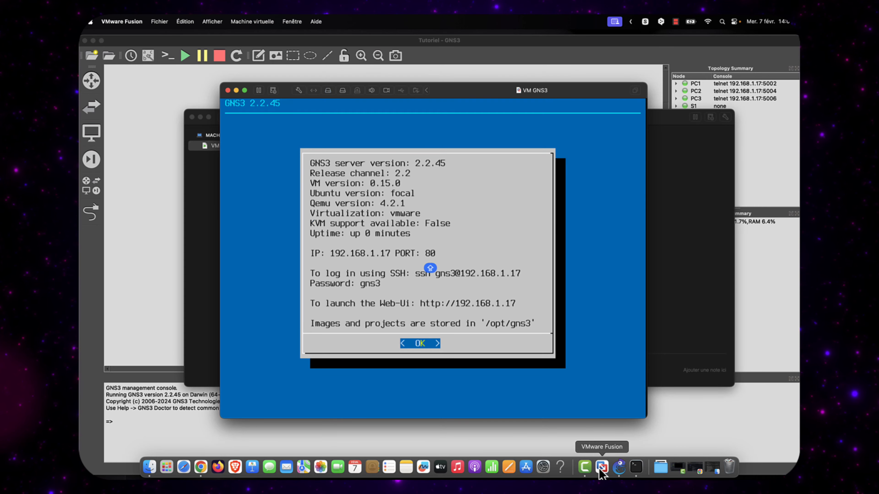